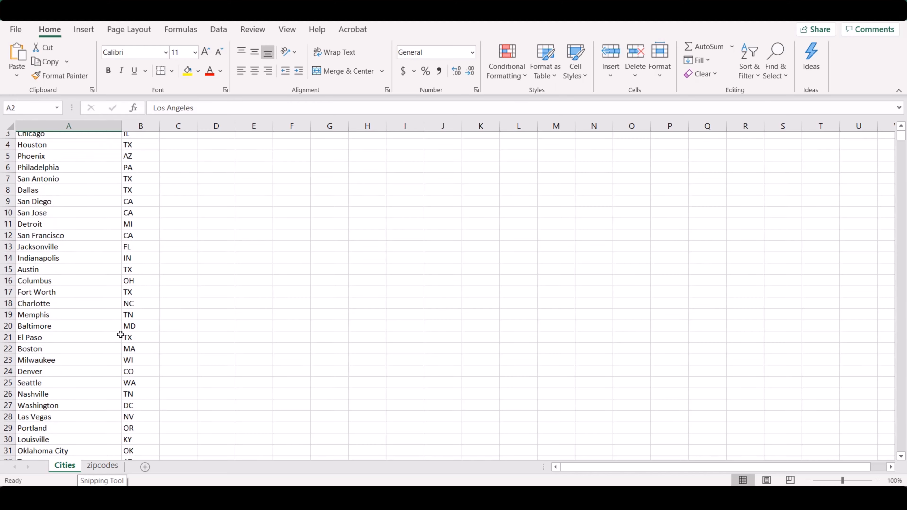
Enter the formula =A1&" "&B1&" united states" in cell C1 of the Cities sheet
left_click(113, 466)
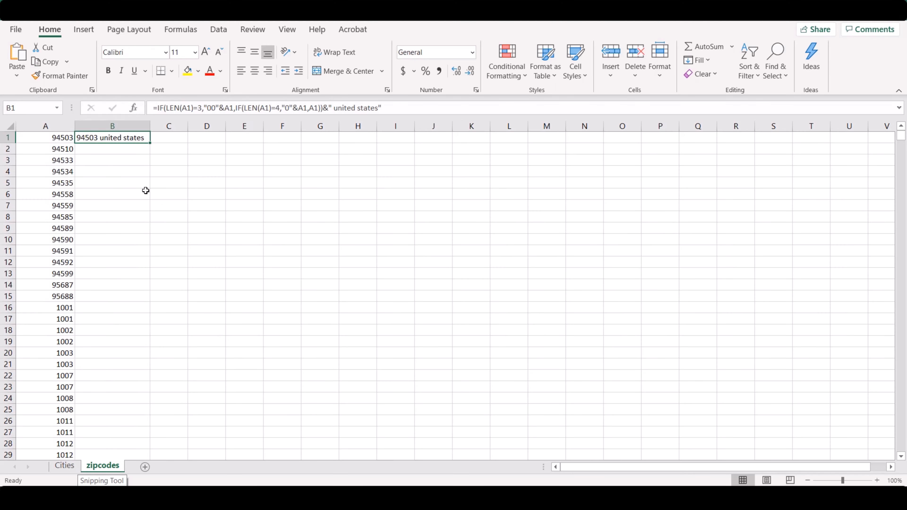
left_click(64, 465)
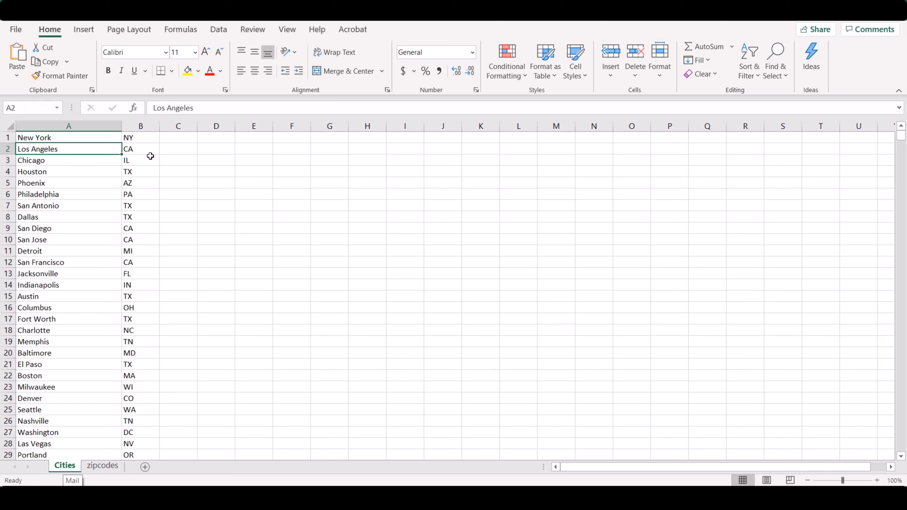
left_click(188, 139)
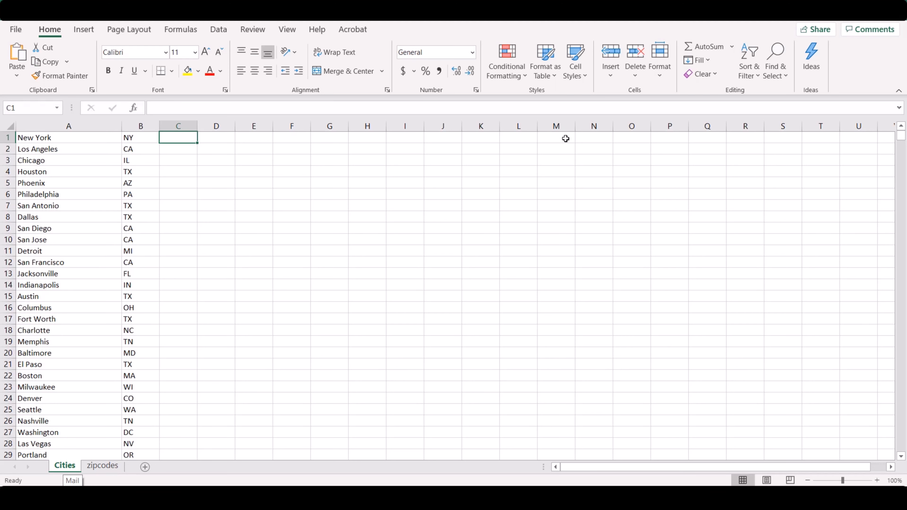
type("=")
key("Left")
key("Left")
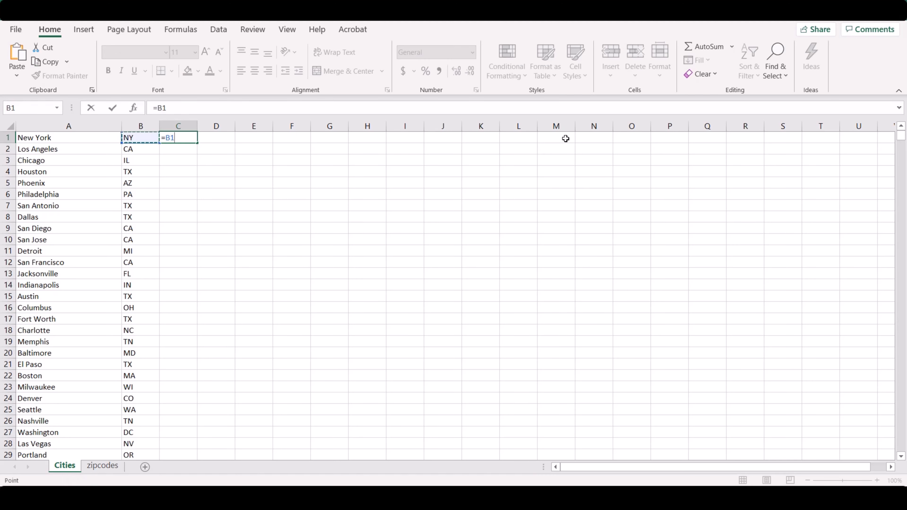
type("&")
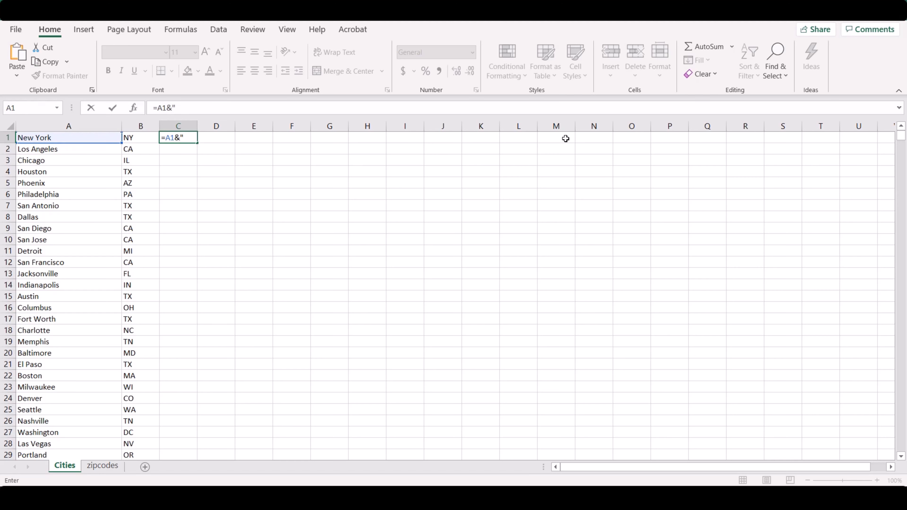
type("\" \"&")
key("Left")
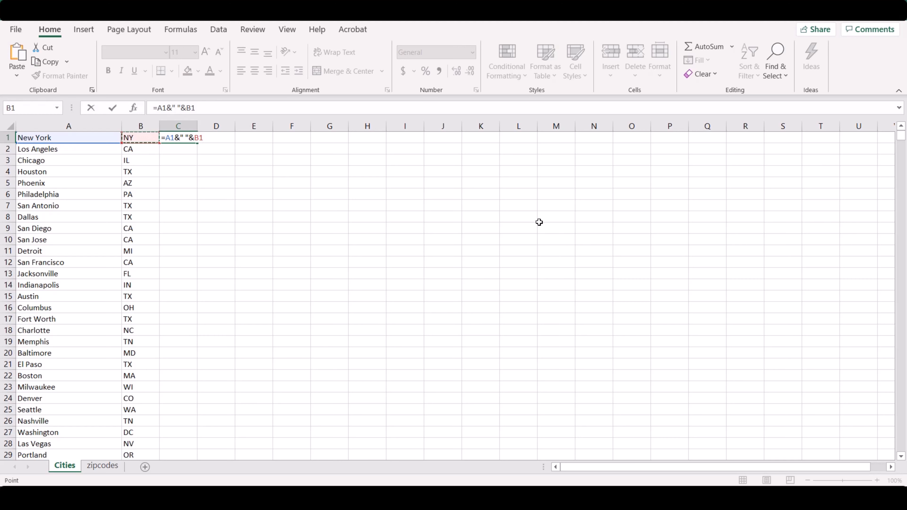
type("&")
type("\" united states\"")
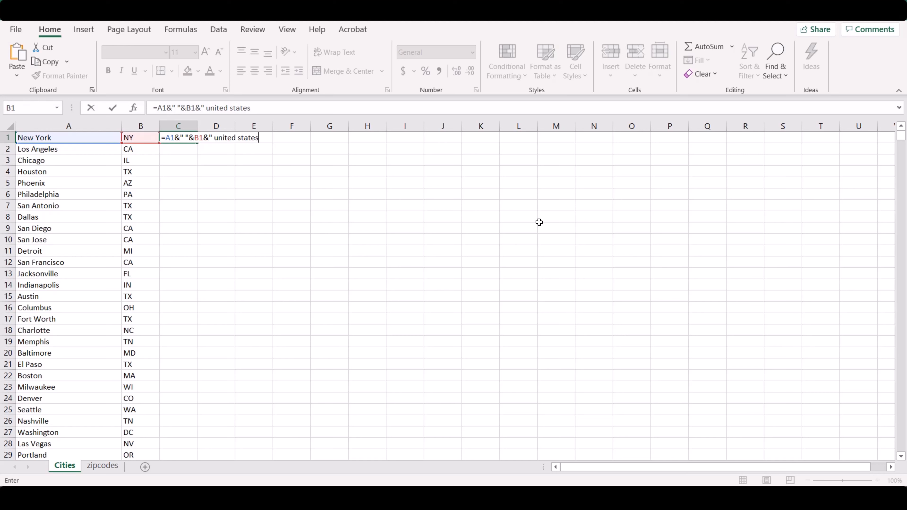
key("Return")
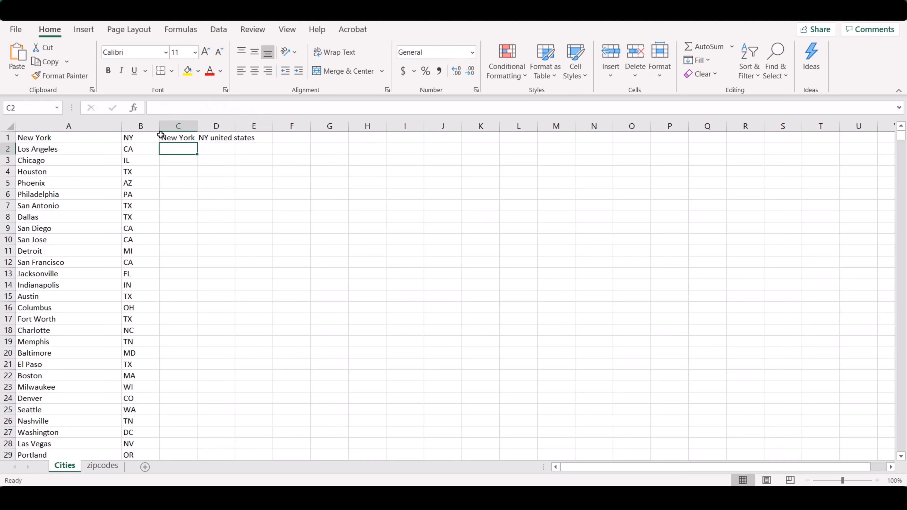
Fill the C1 formula down column C to row 5000 and check the last city rows
left_click(171, 139)
left_click_drag(205, 109, 243, 108)
key("Escape")
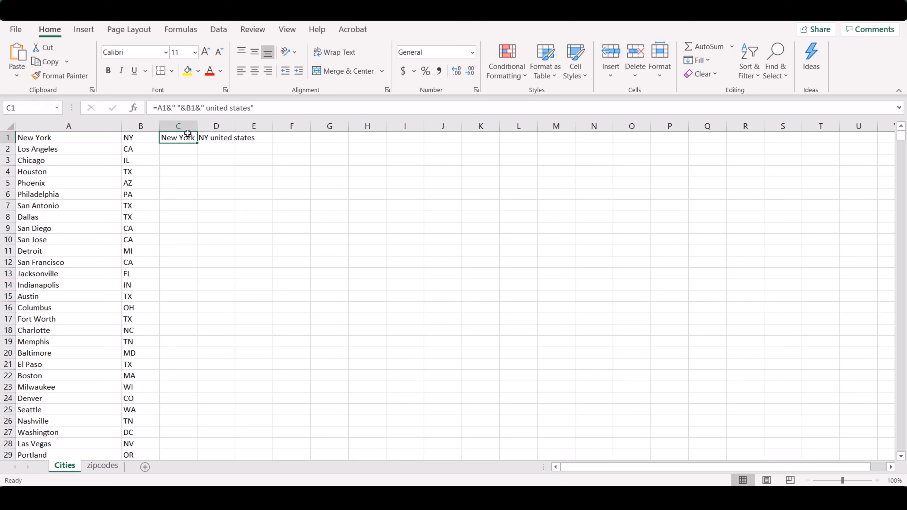
double_click(198, 141)
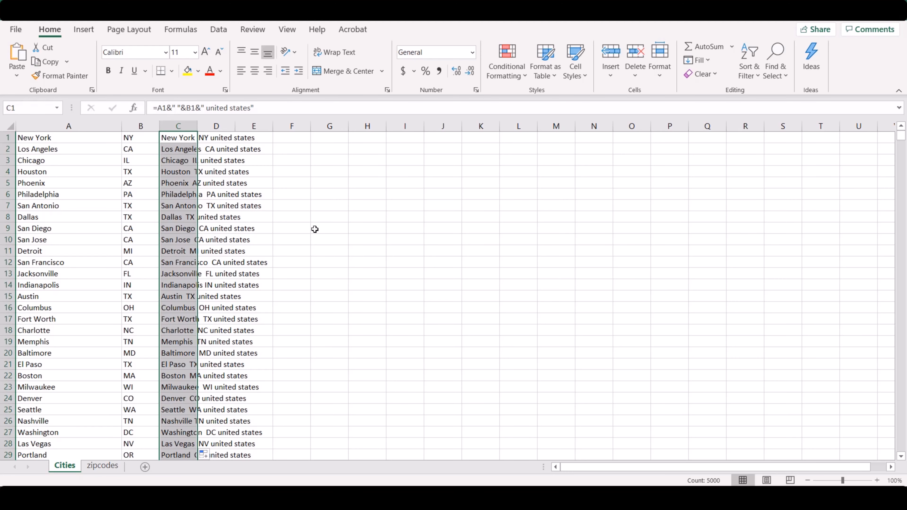
left_click_drag(901, 136, 901, 461)
scroll(166, 300, "down", 3)
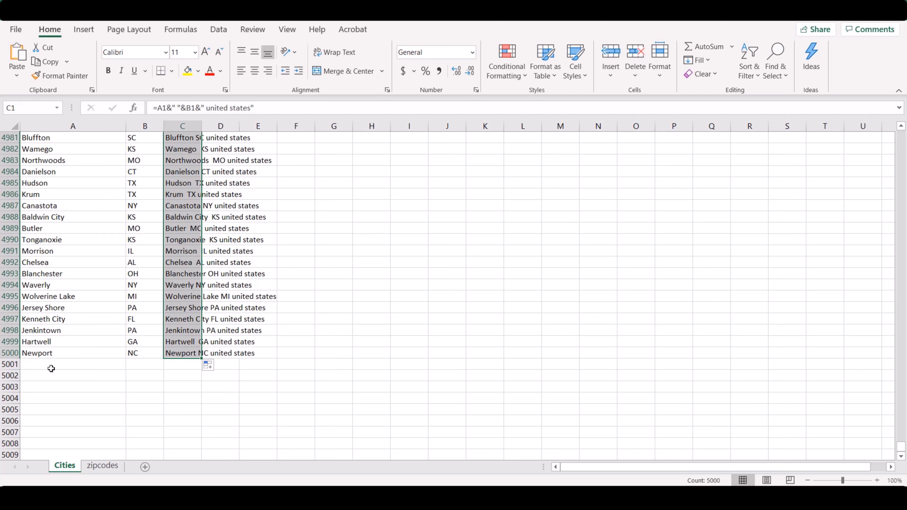
scroll(111, 198, "up", 2)
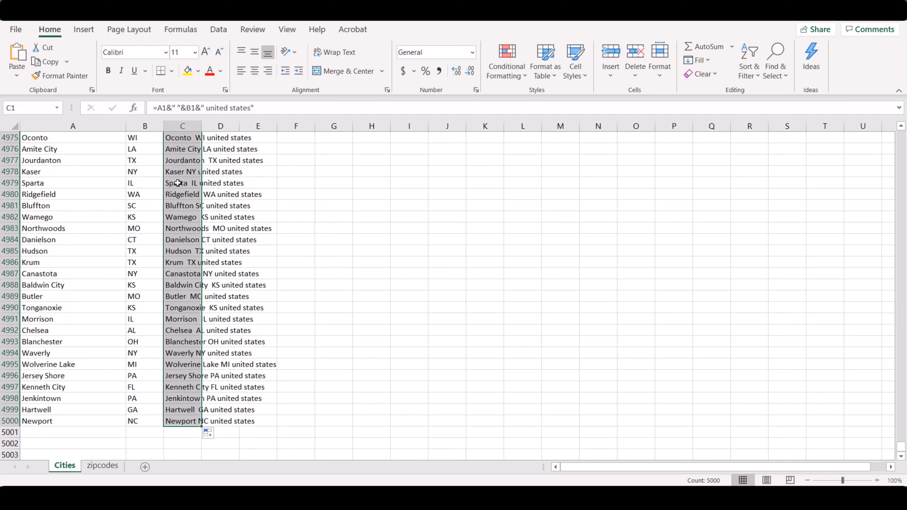
right_click(183, 183)
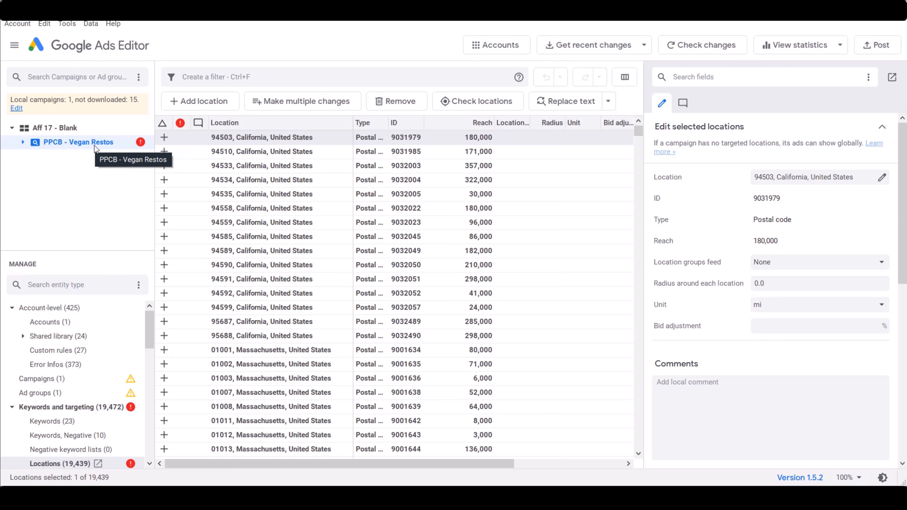
Switch to Google Ads Editor and duplicate the PPCB - Vegan Restos campaign by copying and pasting it
left_click(114, 381)
right_click(85, 143)
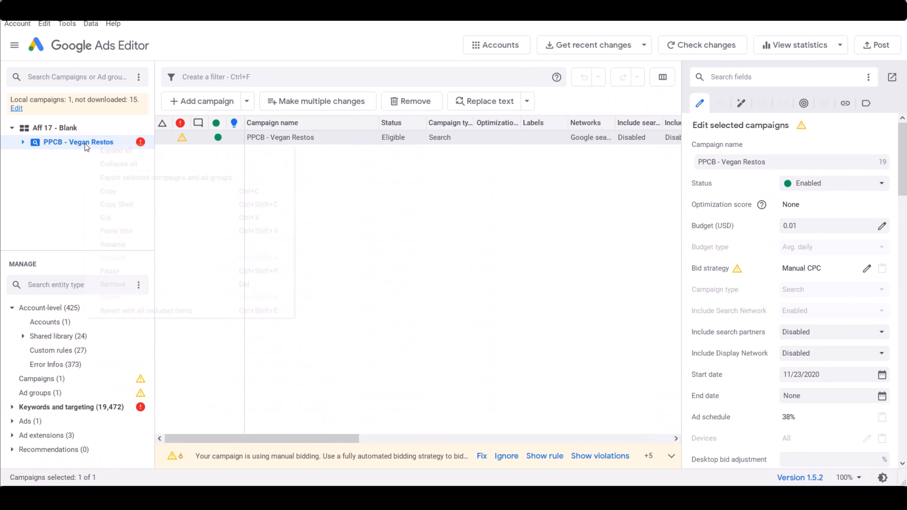
left_click(116, 190)
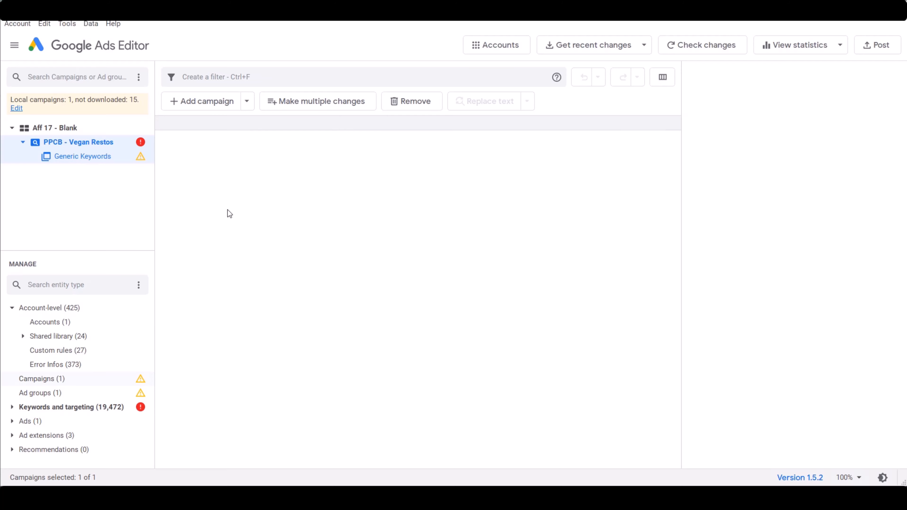
right_click(244, 210)
left_click(272, 229)
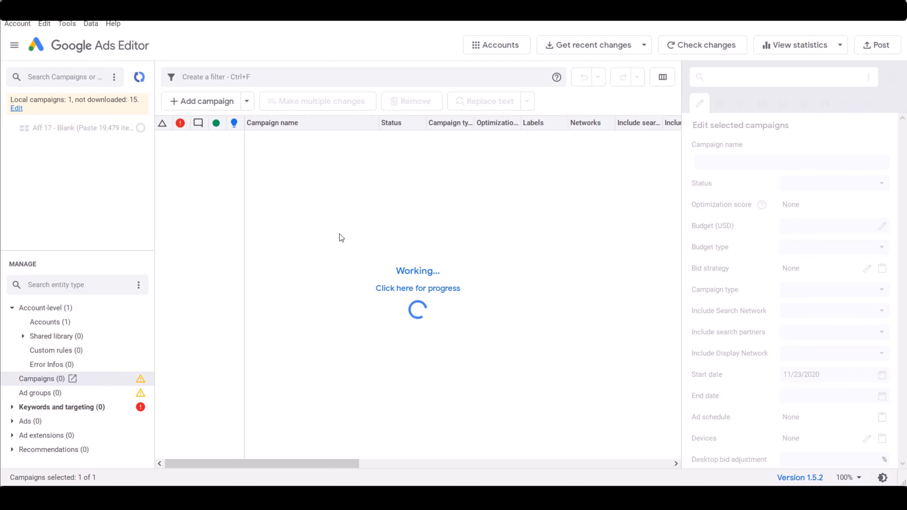
Delete all targeted locations from the duplicated PPCB - Vegan Restos campaign
left_click(10, 409)
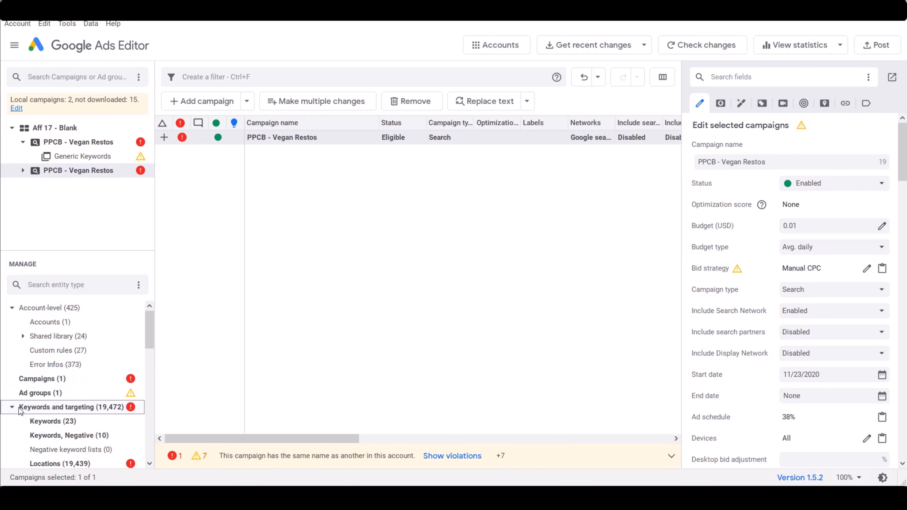
left_click(83, 463)
left_click(506, 225)
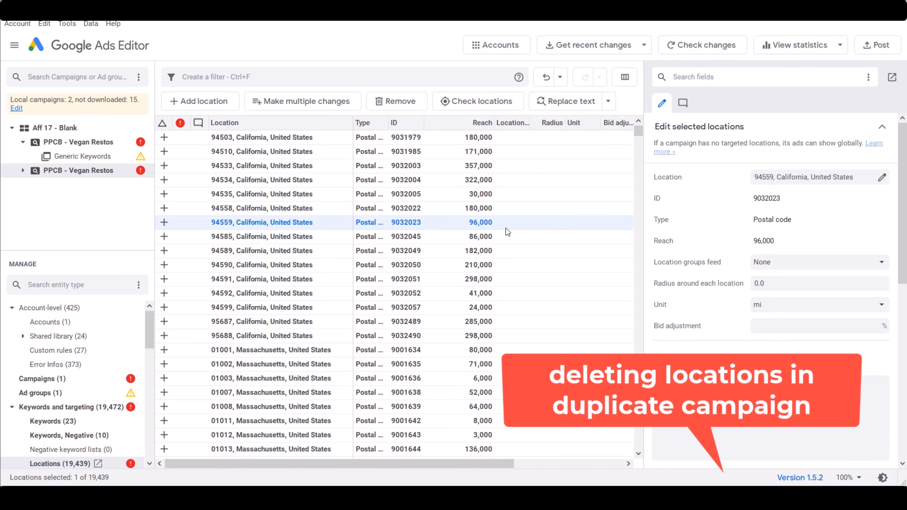
key("ctrl+a")
key("Delete")
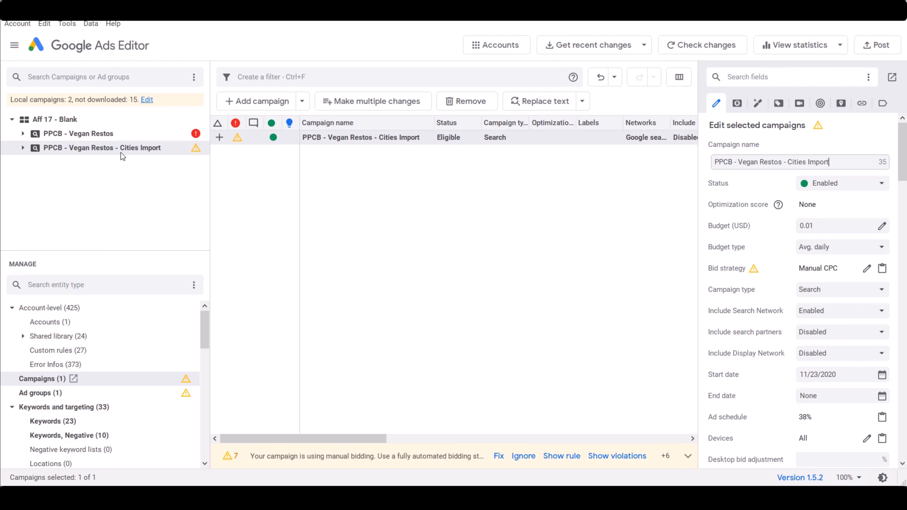
Open the bulk location changes form for the PPCB - Vegan Restos - Cities Import campaign
left_click_drag(204, 317, 206, 330)
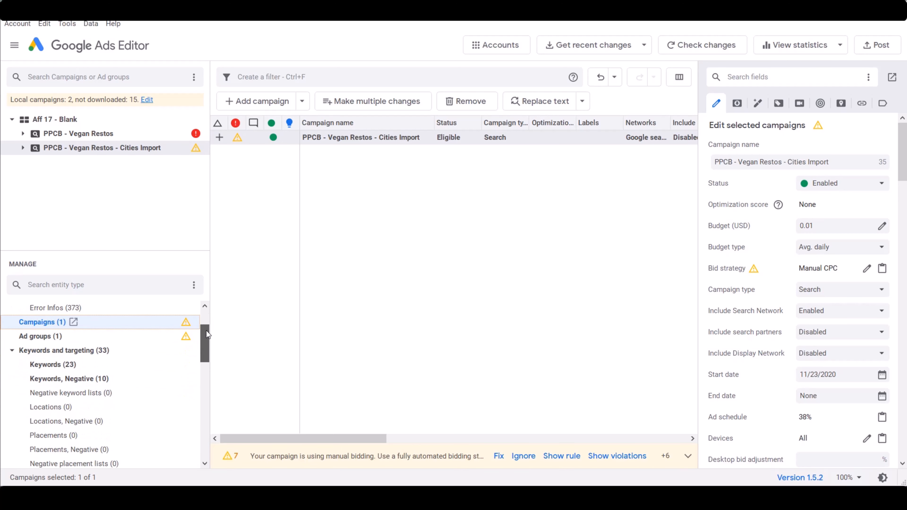
left_click(51, 408)
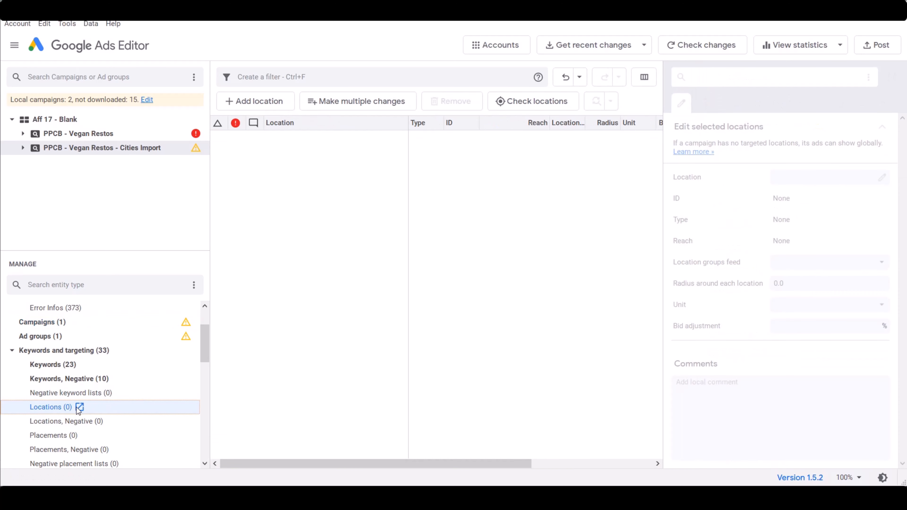
left_click(364, 102)
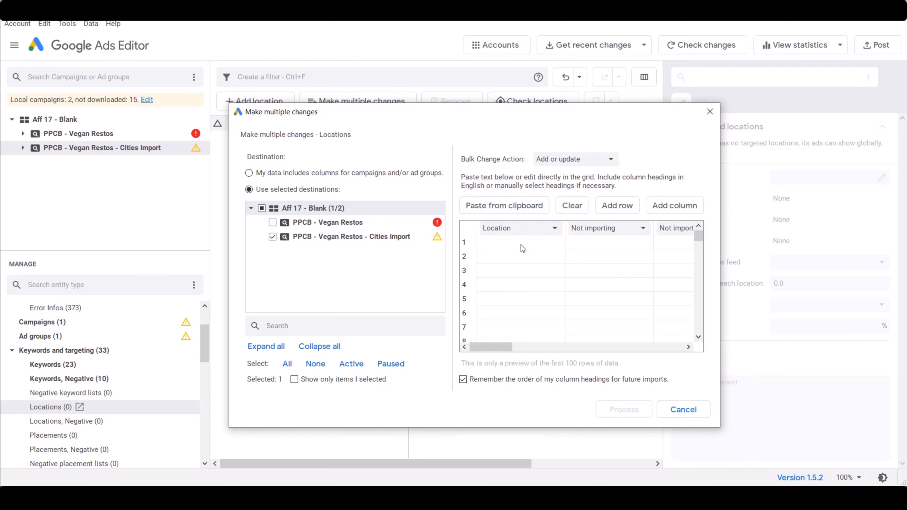
Switch to Excel and copy the filled city, state and country entries in column C of the Cities sheet
key("alt+Tab")
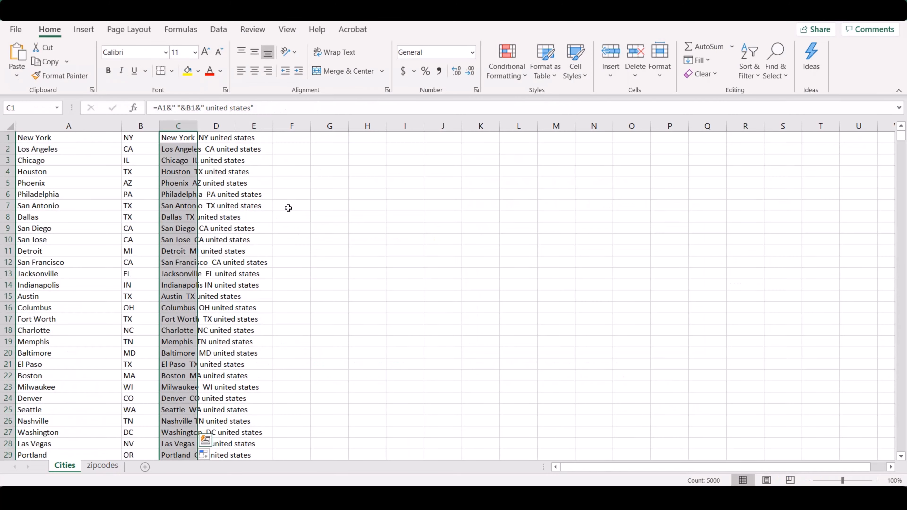
right_click(166, 138)
left_click(196, 166)
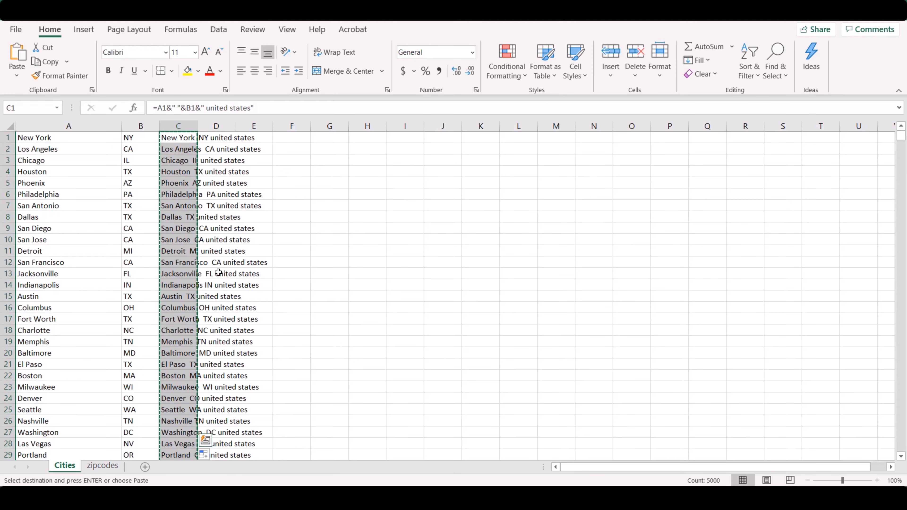
Return to Google Ads Editor and paste the copied city entries into the Location column of the bulk changes form
left_click(200, 498)
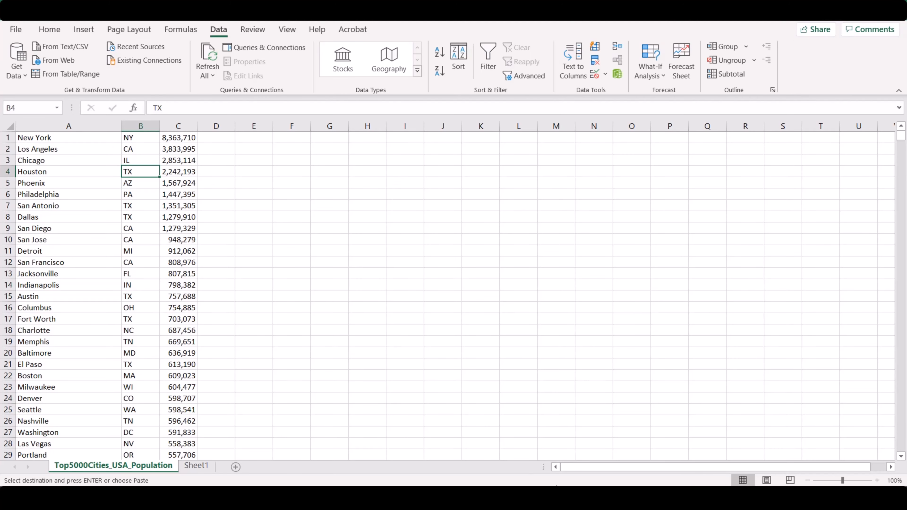
left_click(395, 498)
right_click(508, 238)
left_click(478, 208)
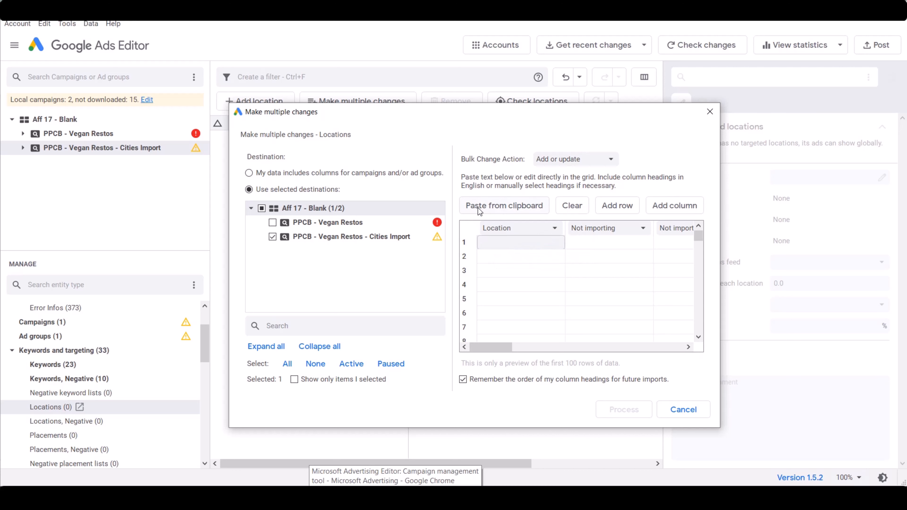
left_click(517, 206)
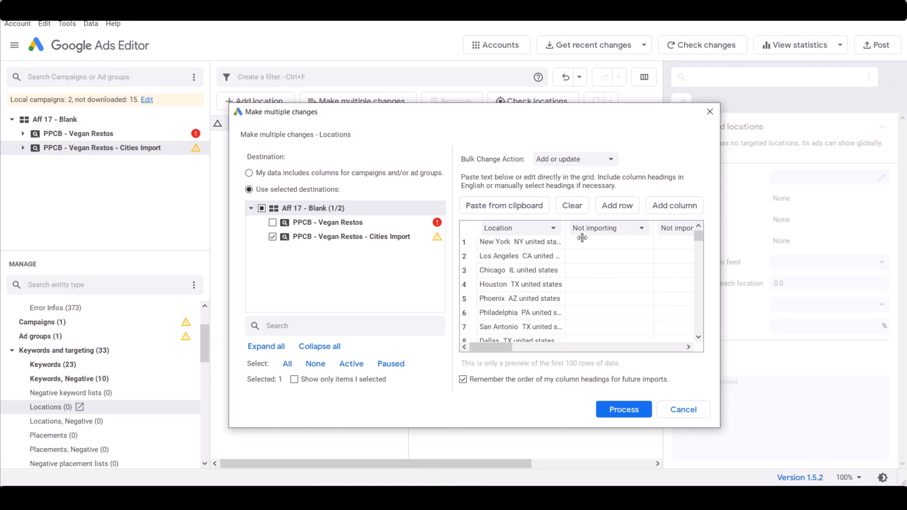
Process the pasted locations, finish to the review, and keep the proposed changes
left_click(616, 410)
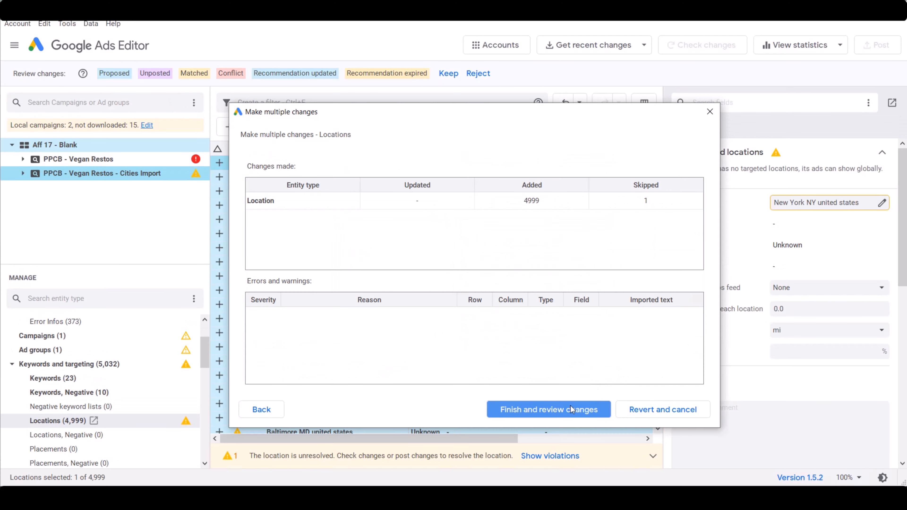
left_click(565, 411)
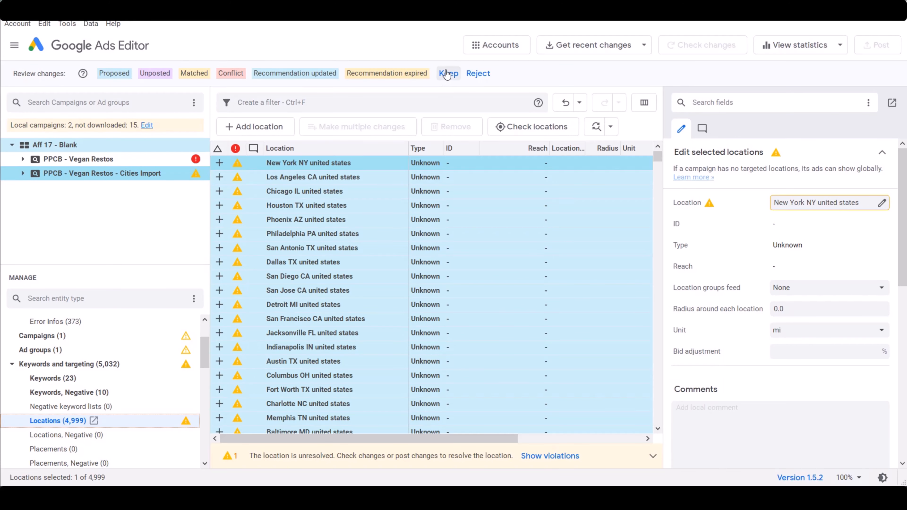
left_click(449, 80)
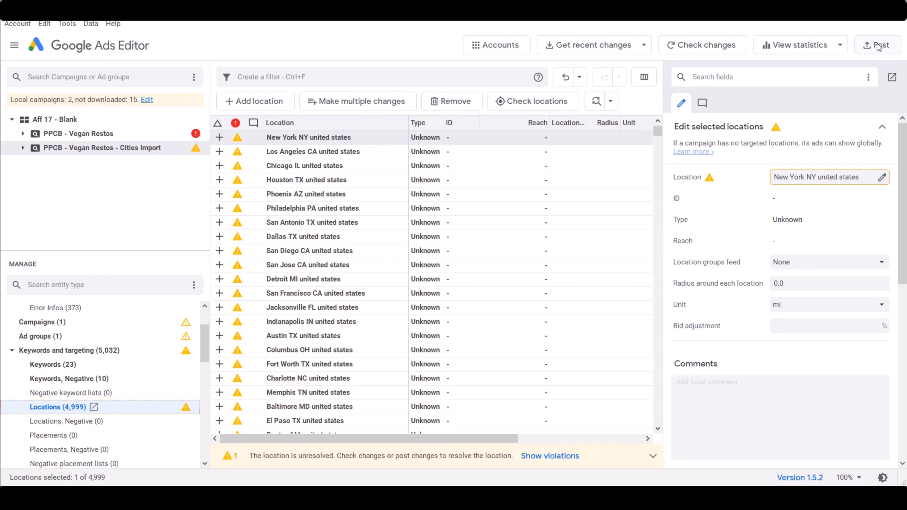
Post the changes for the selected campaign only and close the posting summary
left_click(878, 47)
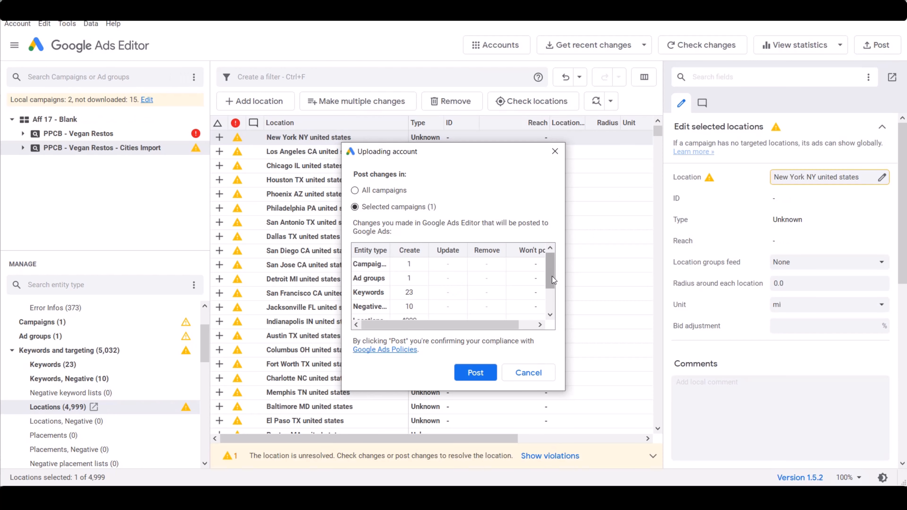
left_click(475, 372)
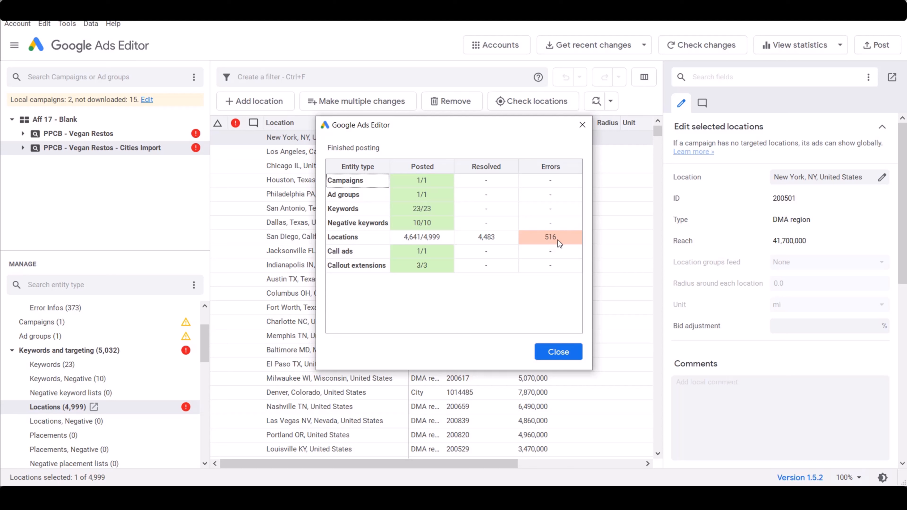
left_click(558, 353)
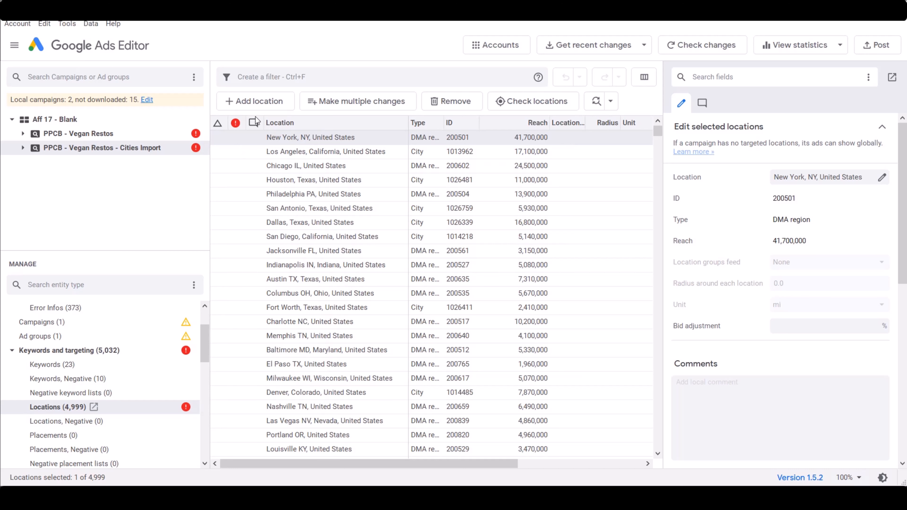
Sort the campaign's locations by verified status and examine the entries with errors
left_click(236, 125)
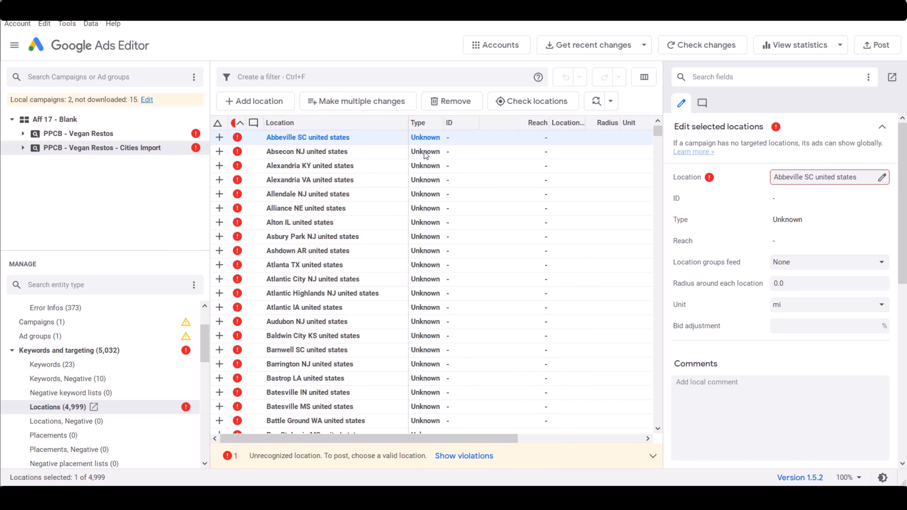
left_click_drag(657, 131, 655, 158)
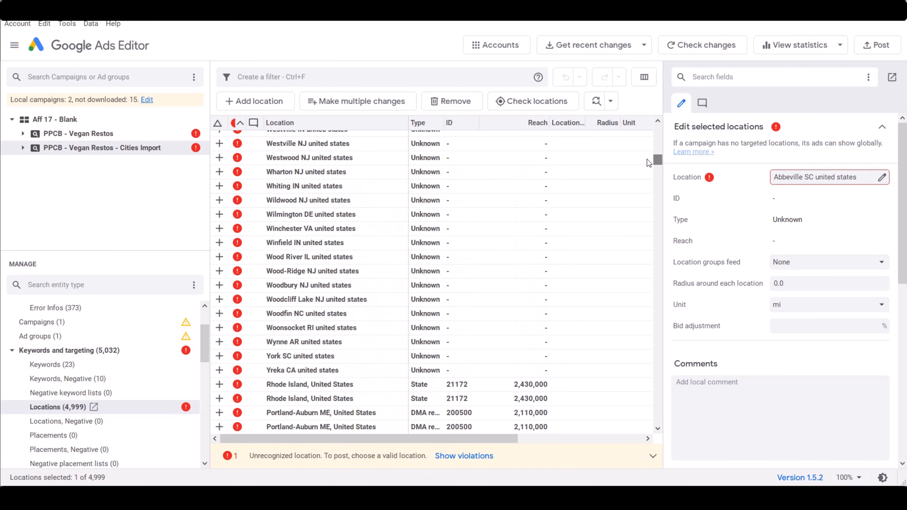
Filter the campaign's locations by the unrecognizedlocation error violation
scroll(344, 307, "down", 2)
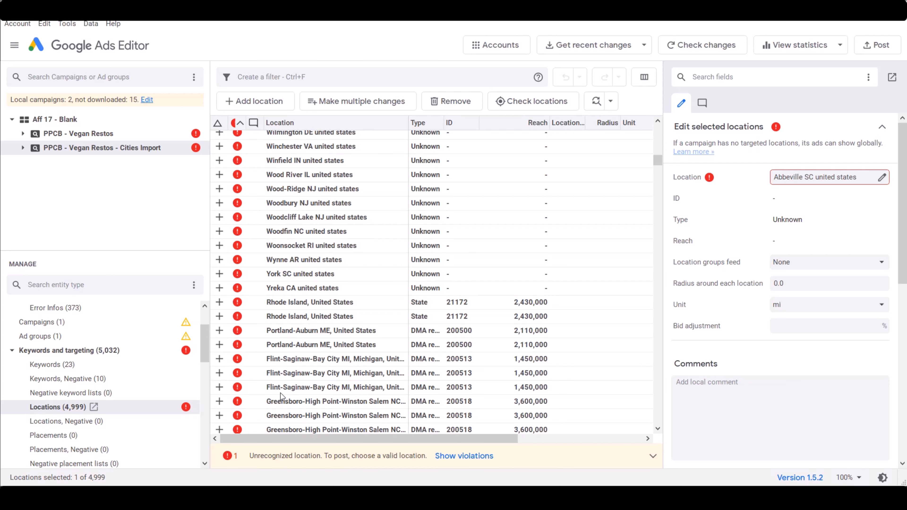
scroll(285, 412, "down", 1)
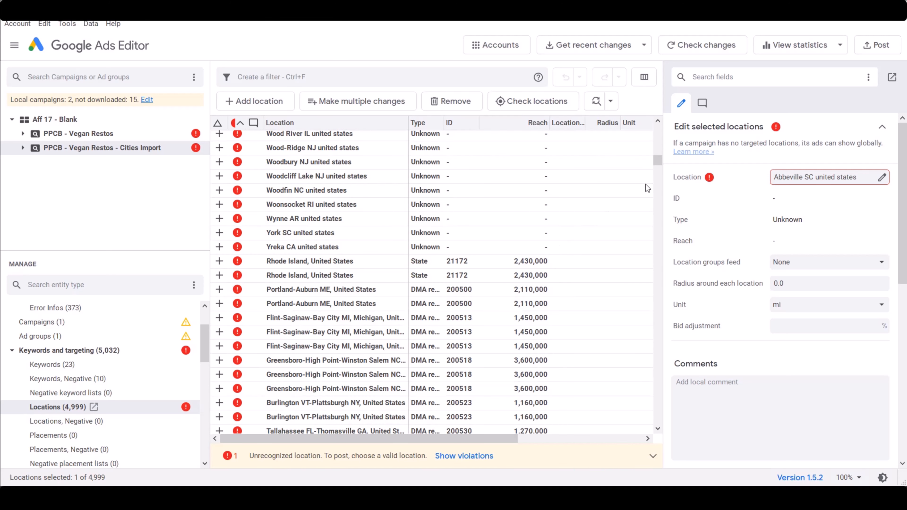
left_click_drag(658, 162, 658, 126)
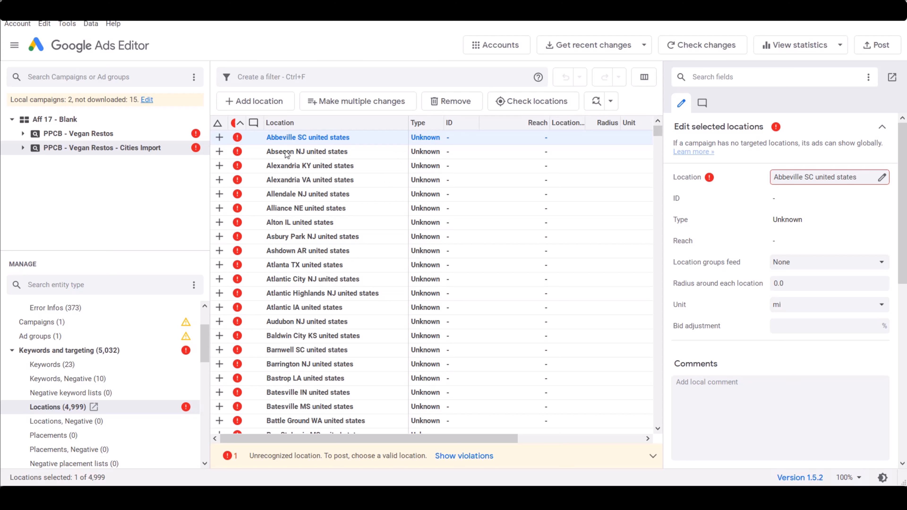
left_click(272, 76)
type("uner")
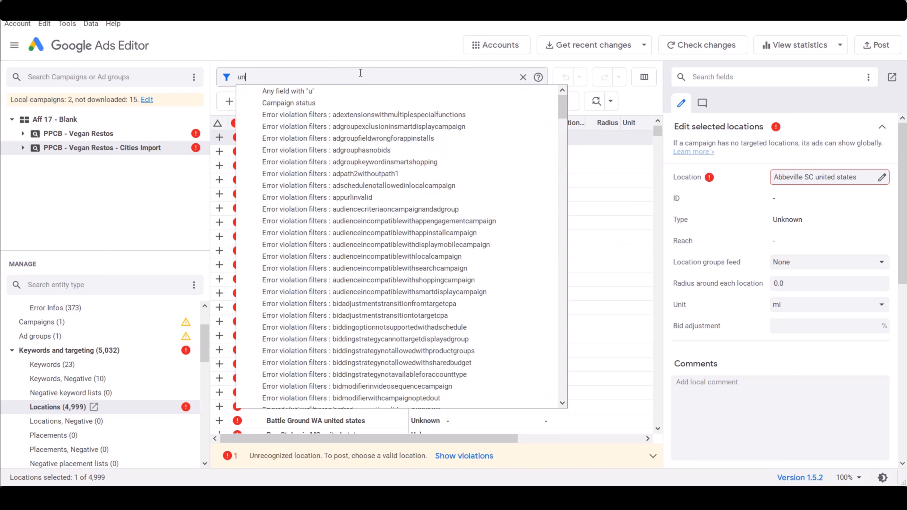
key("BackSpace")
key("BackSpace")
type("re")
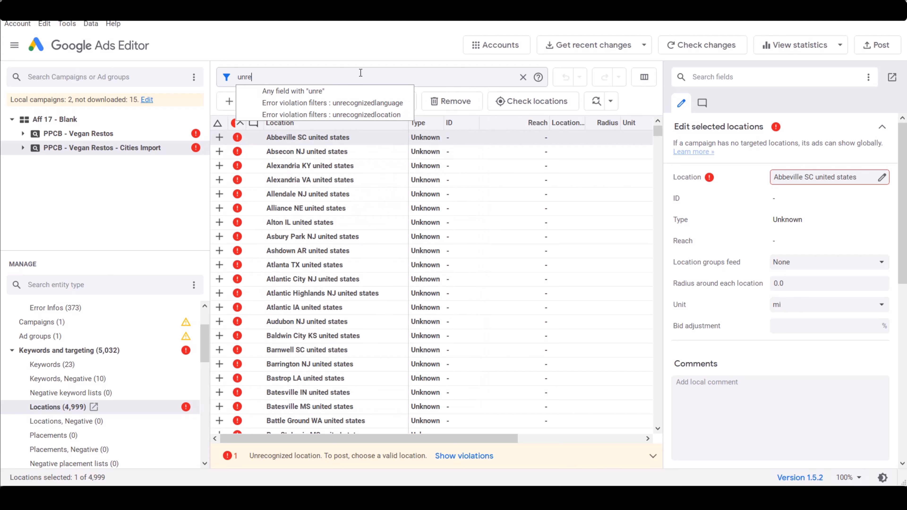
left_click(386, 120)
Delete all the filtered unrecognized locations and clear the filter
left_click(291, 180)
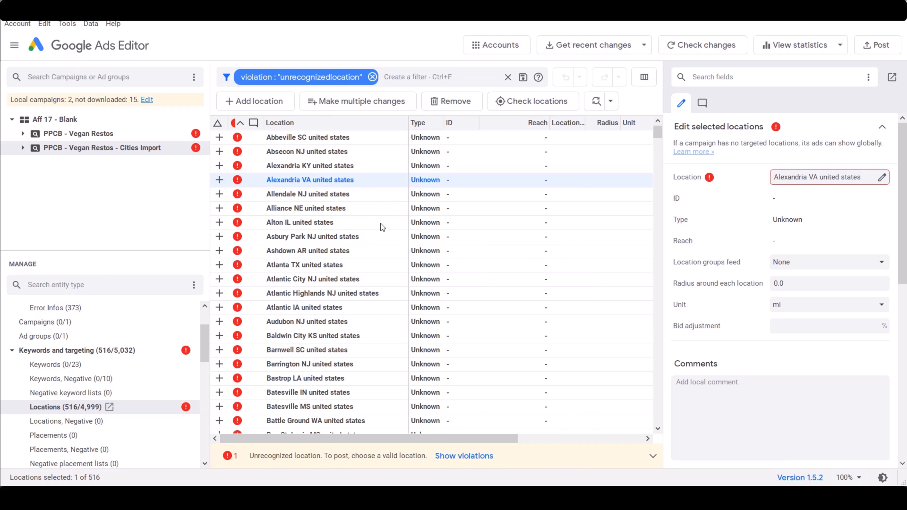
key("ctrl+a")
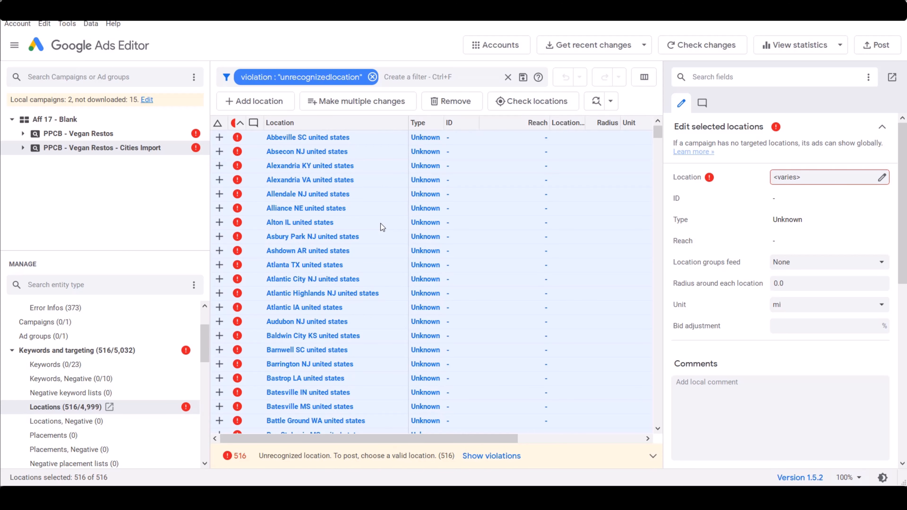
key("Delete")
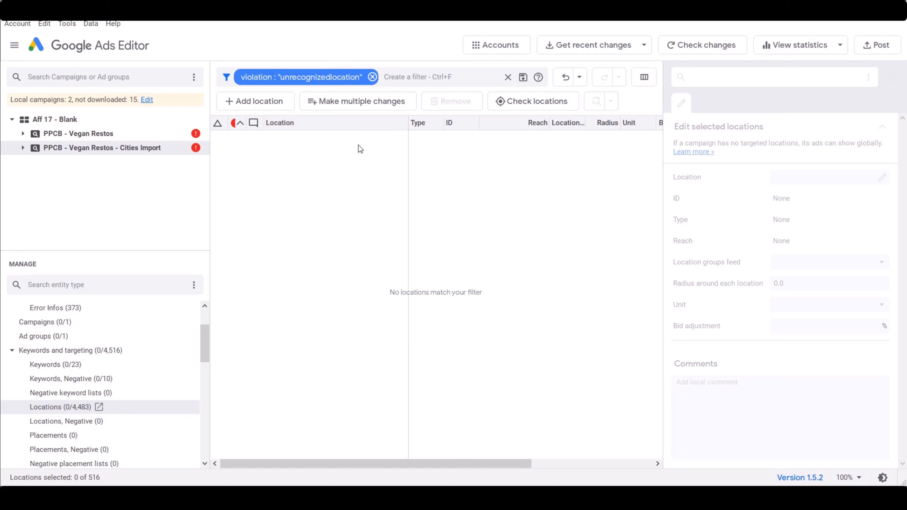
left_click(372, 78)
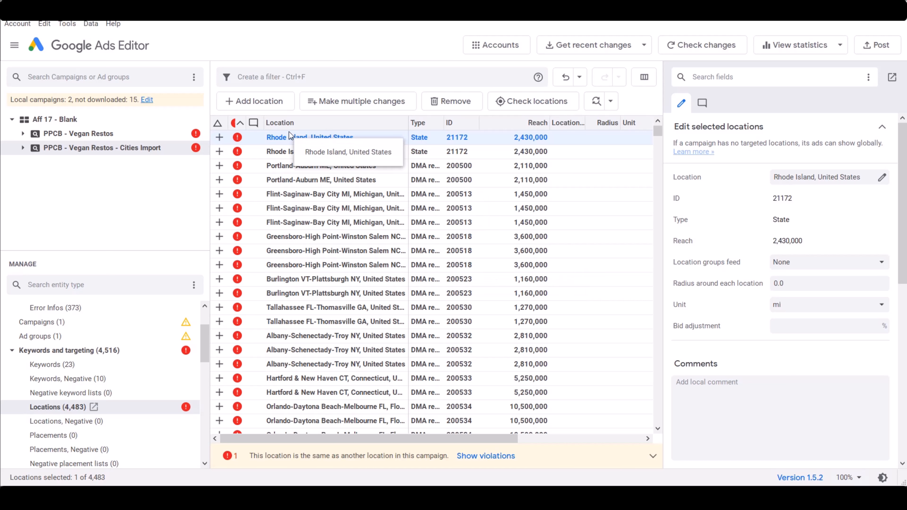
Filter the remaining locations by the duplicates error violation
left_click(281, 77)
type("dup")
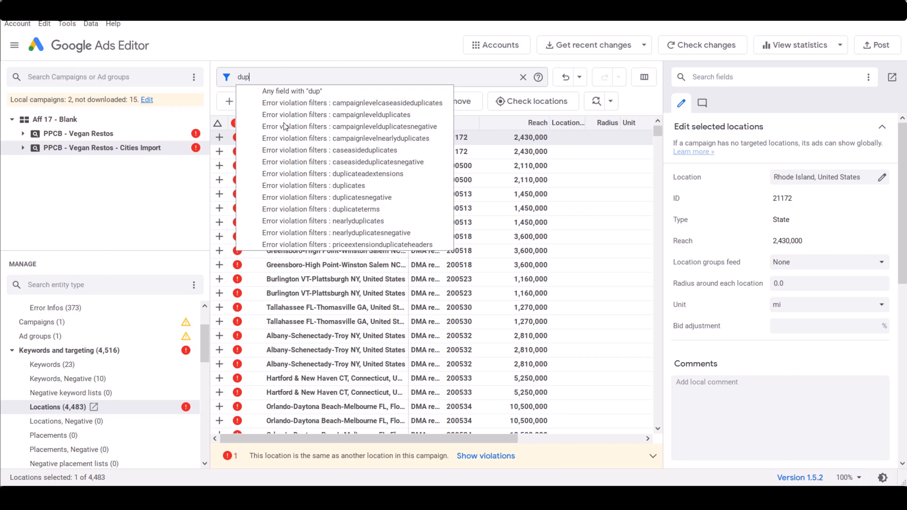
left_click(355, 186)
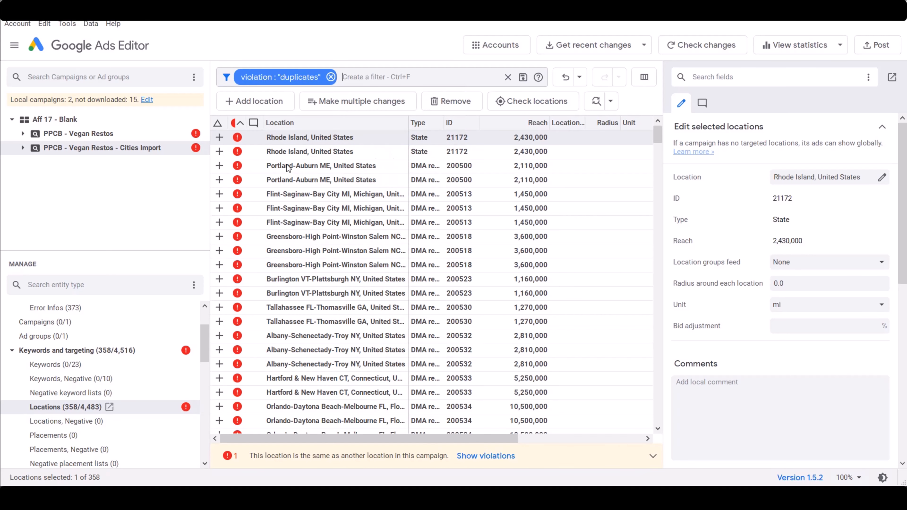
Cut all the filtered duplicate locations from the campaign
left_click(330, 166)
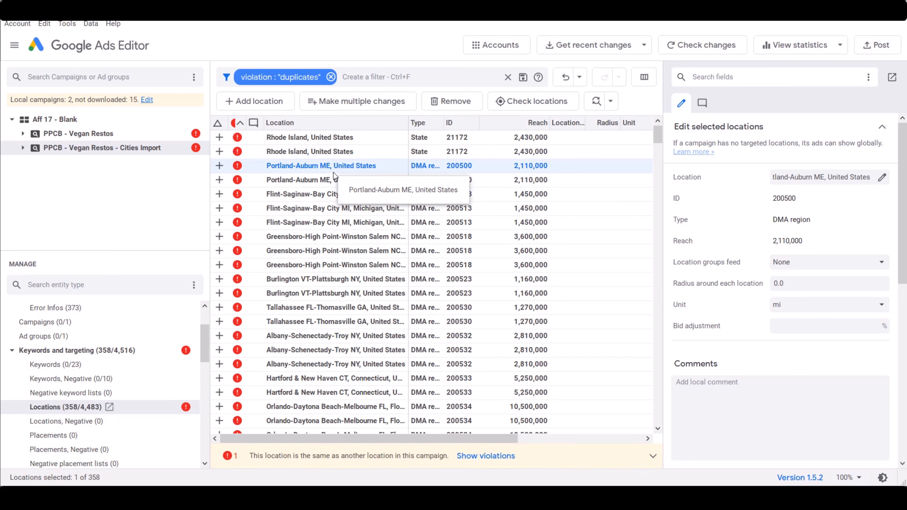
key("ctrl+a")
right_click(326, 171)
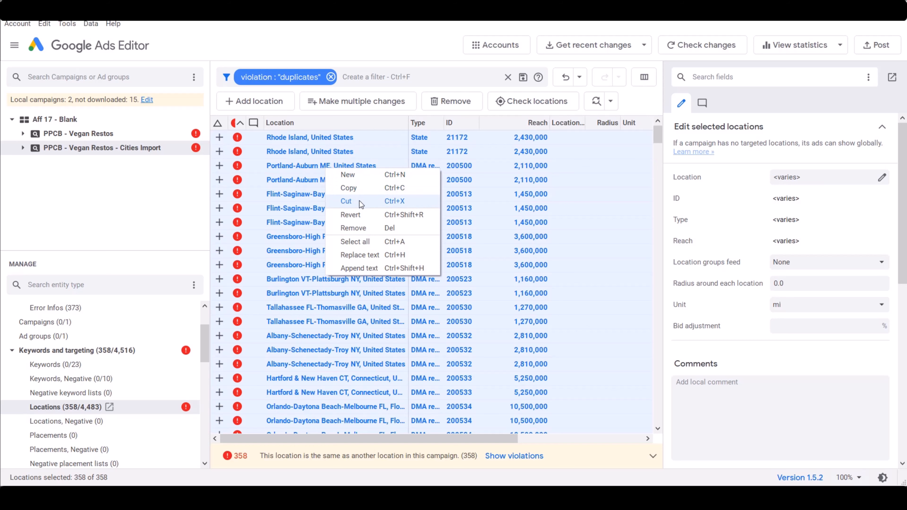
left_click(345, 201)
Switch to the Excel workbook and paste the cut locations into Sheet3 starting at cell B2
key("alt+Tab")
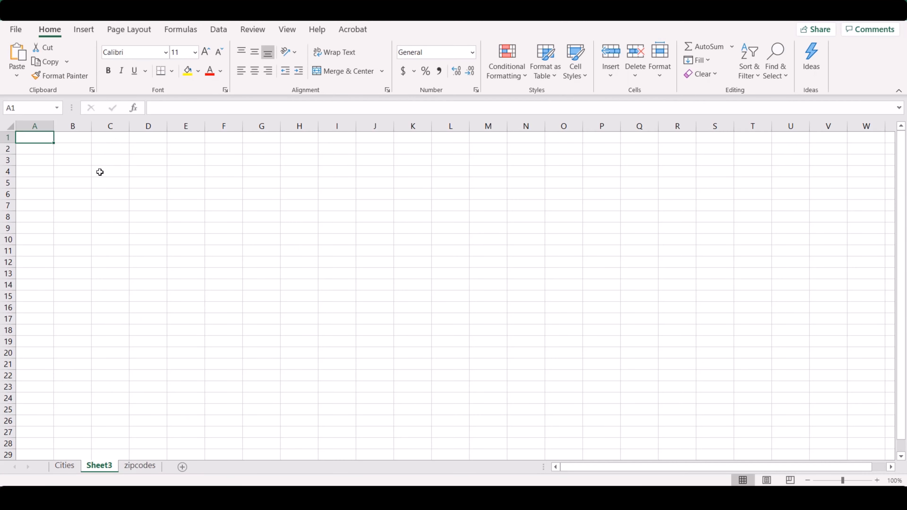
left_click(71, 148)
right_click(72, 148)
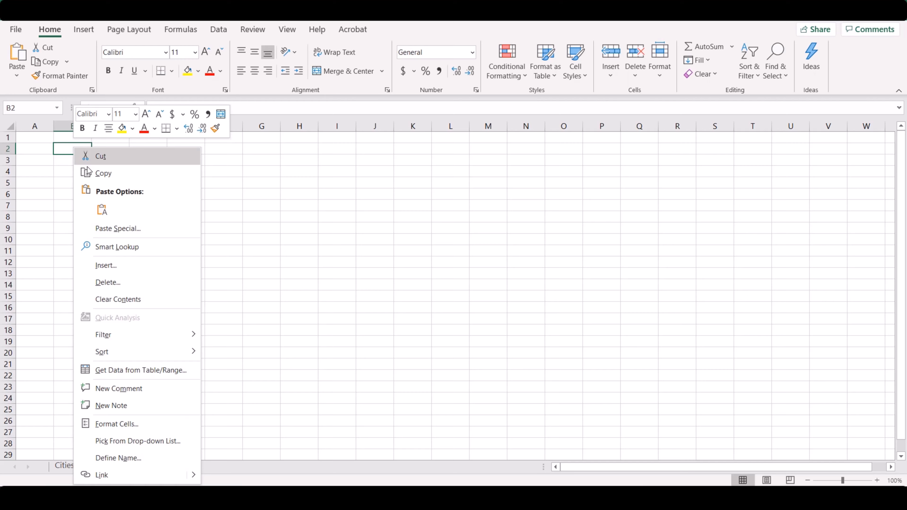
left_click(102, 210)
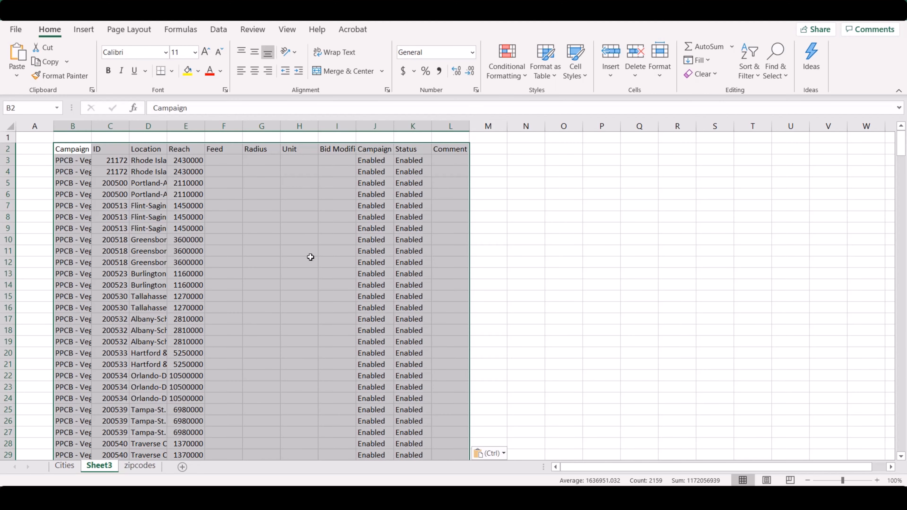
Widen the ID and Location columns of the pasted data in Sheet3
left_click(119, 162)
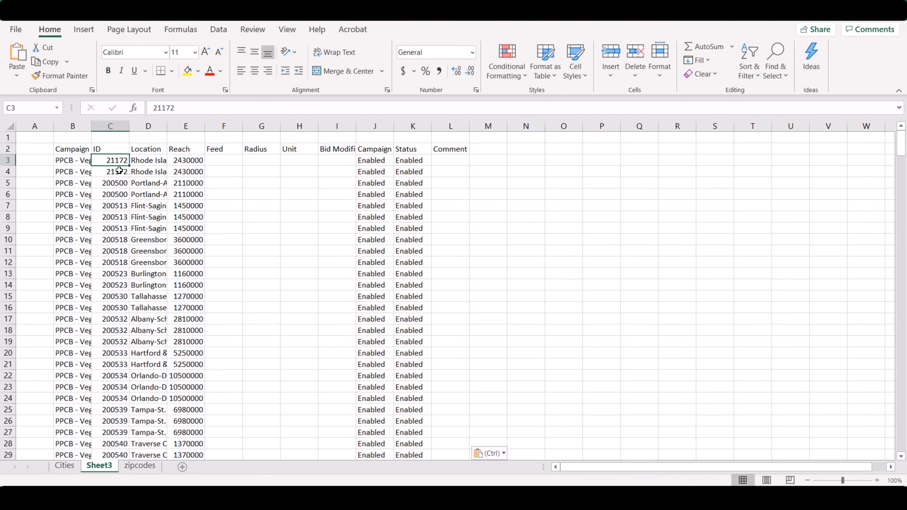
left_click_drag(132, 123, 162, 126)
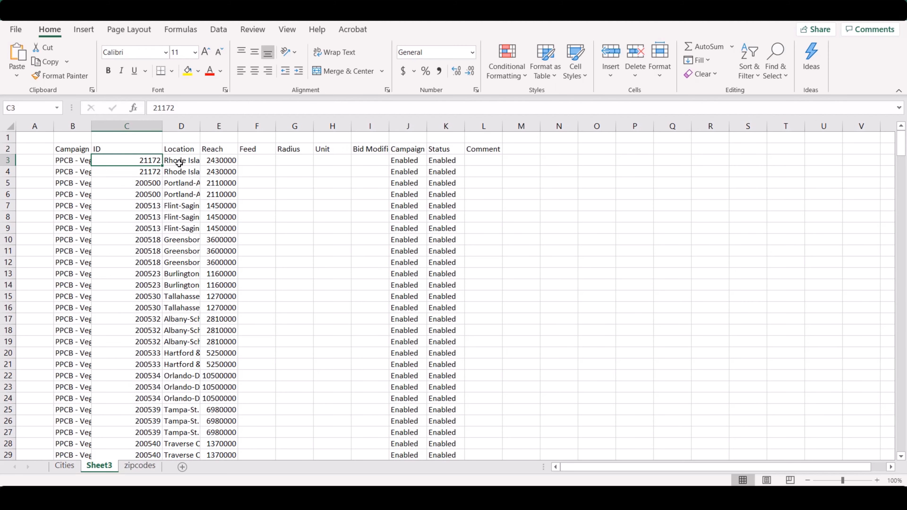
left_click_drag(202, 125, 261, 126)
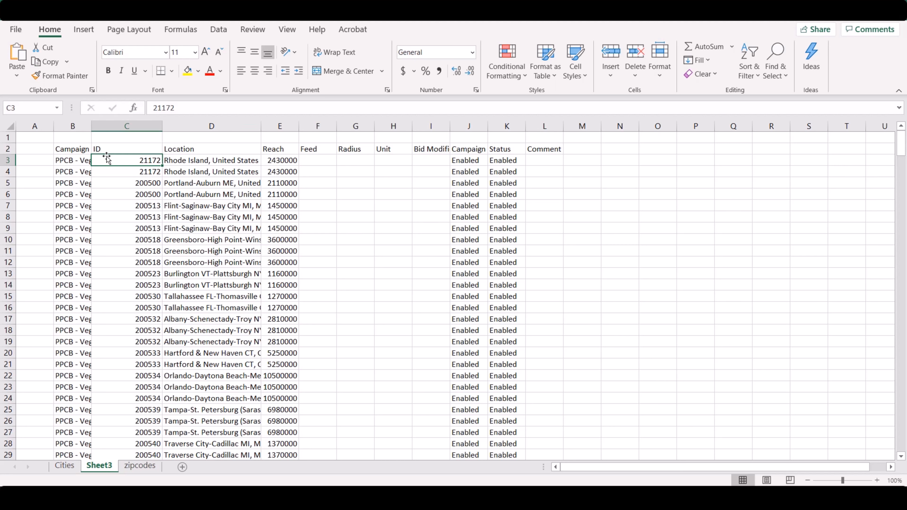
Remove duplicate rows from the pasted location data, comparing only the ID column
left_click(215, 33)
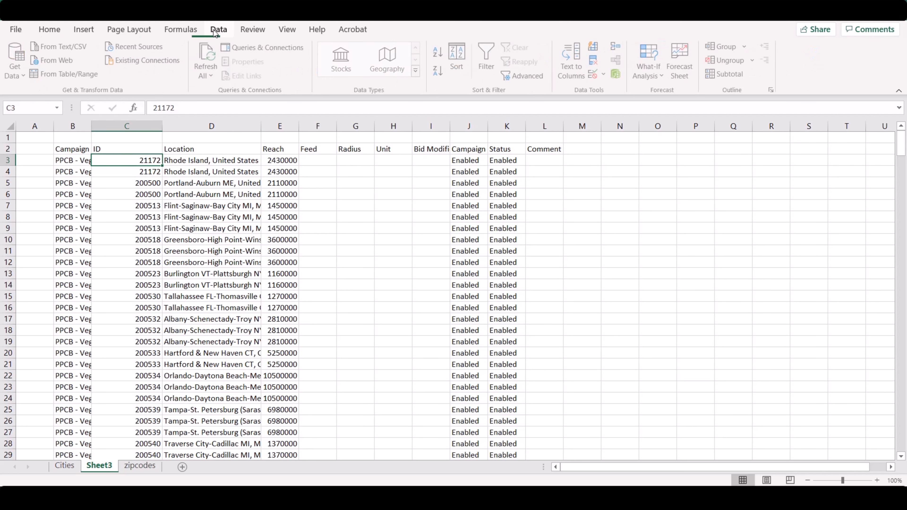
left_click(594, 62)
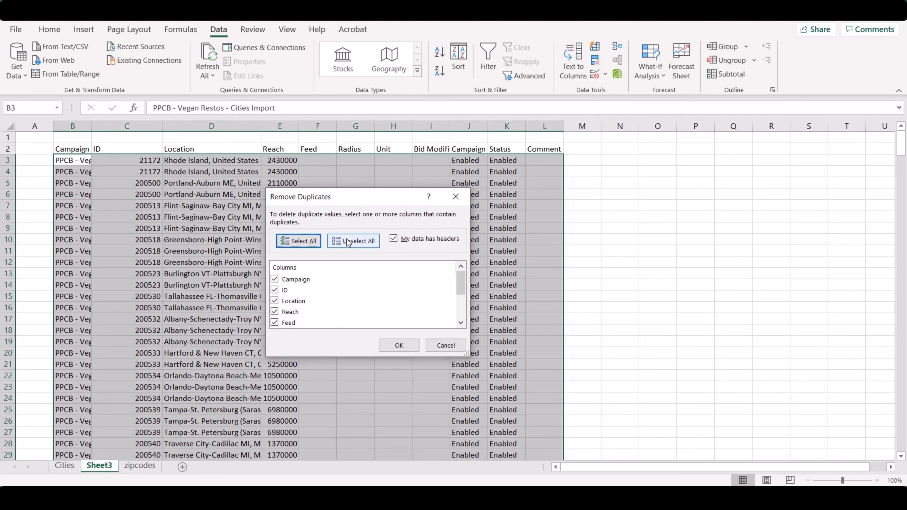
left_click(347, 242)
left_click(275, 290)
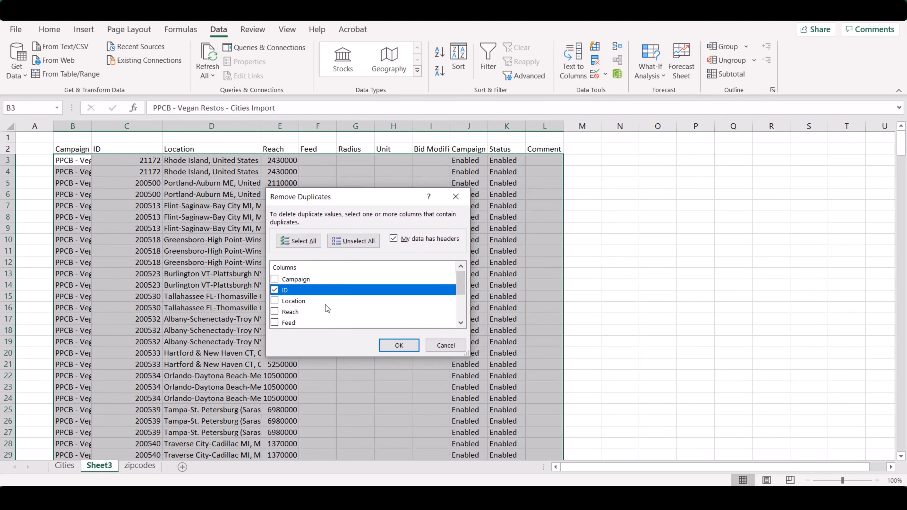
left_click(394, 349)
left_click(457, 285)
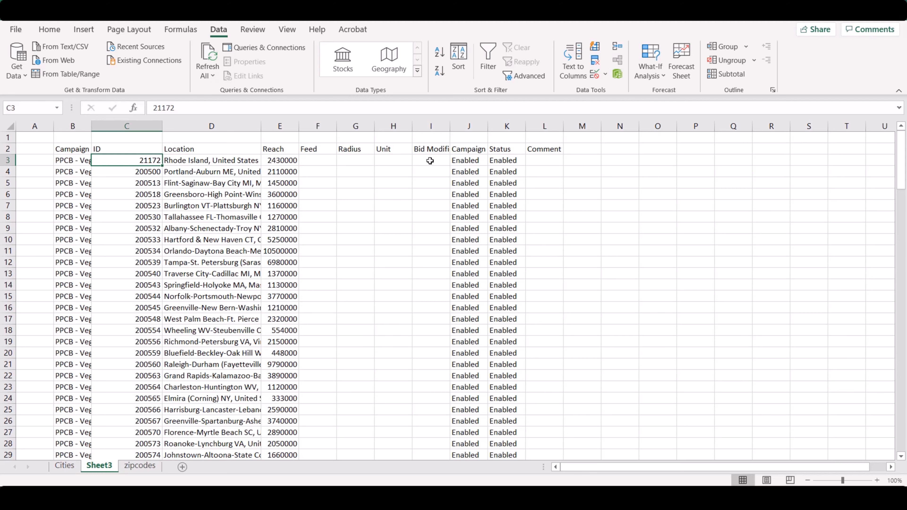
Copy all the deduplicated location IDs from cell C3 down to the end of the column
key("ctrl+shift+Down")
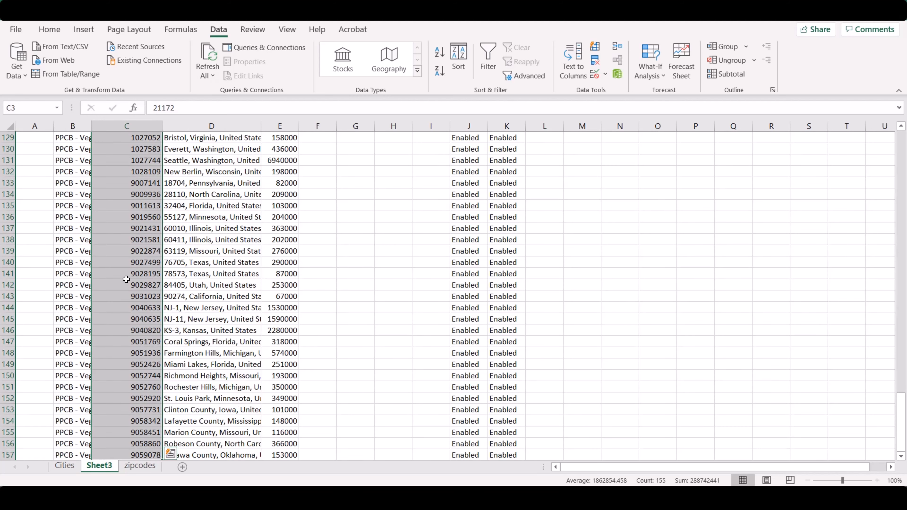
right_click(125, 274)
left_click(159, 175)
key("ctrl+BackSpace")
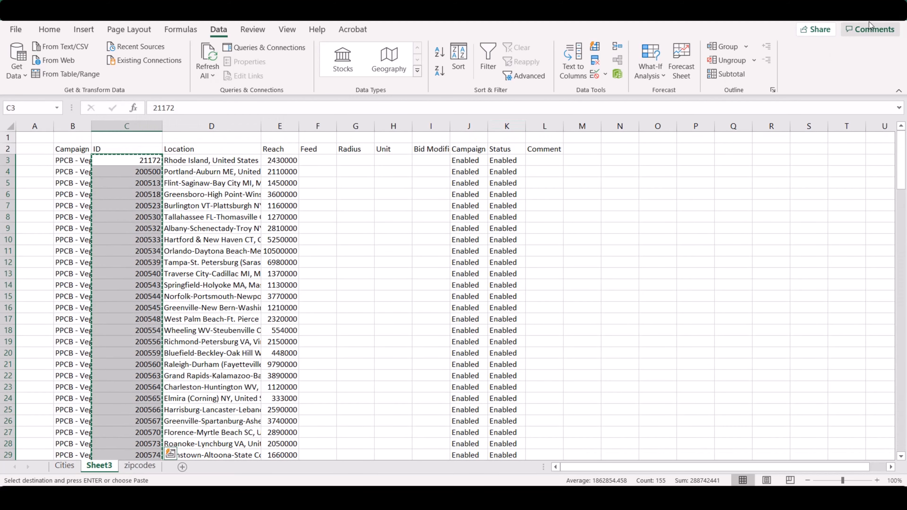
Switch to Google Ads Editor, clear the duplicates filter, and paste the copied IDs into a bulk location change with the first column set to ID
key("alt+Tab")
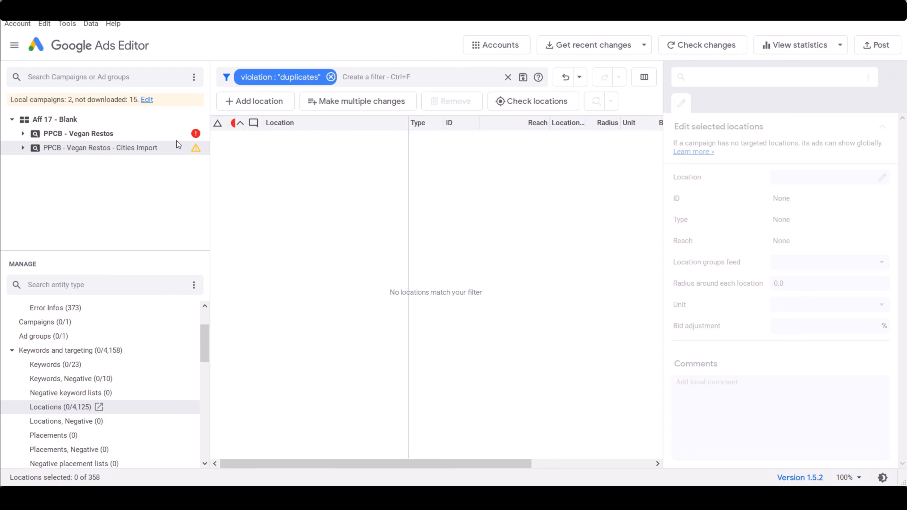
left_click(331, 77)
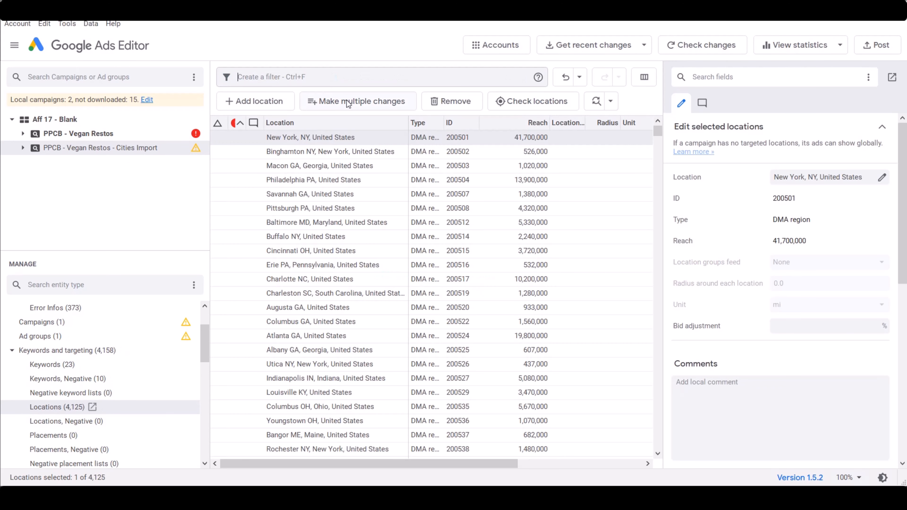
left_click(367, 103)
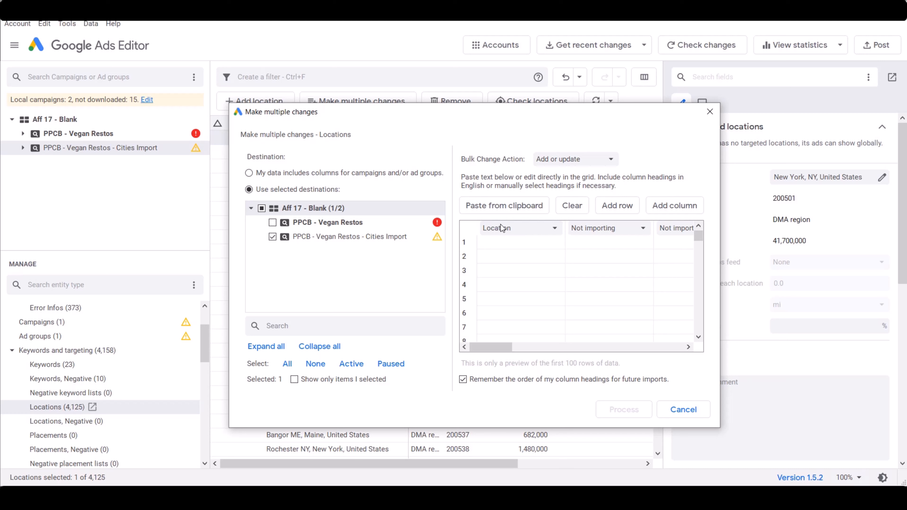
left_click(526, 229)
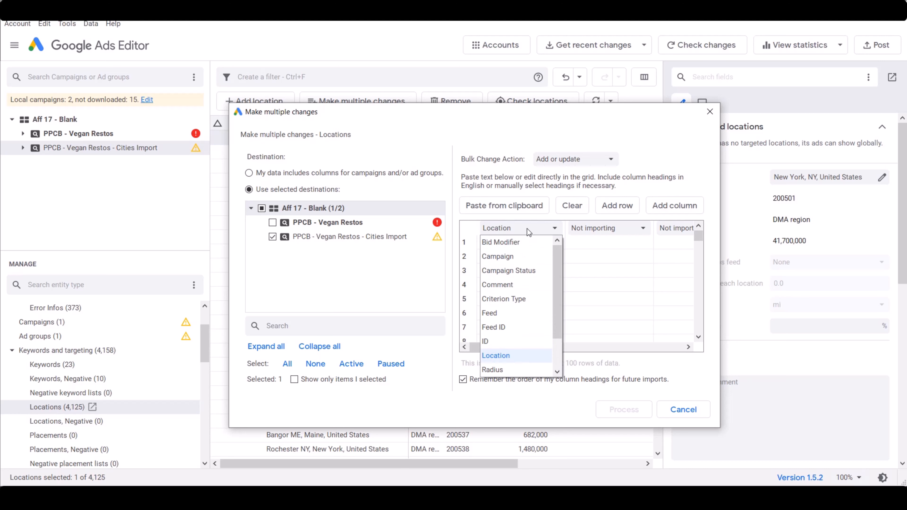
left_click(499, 345)
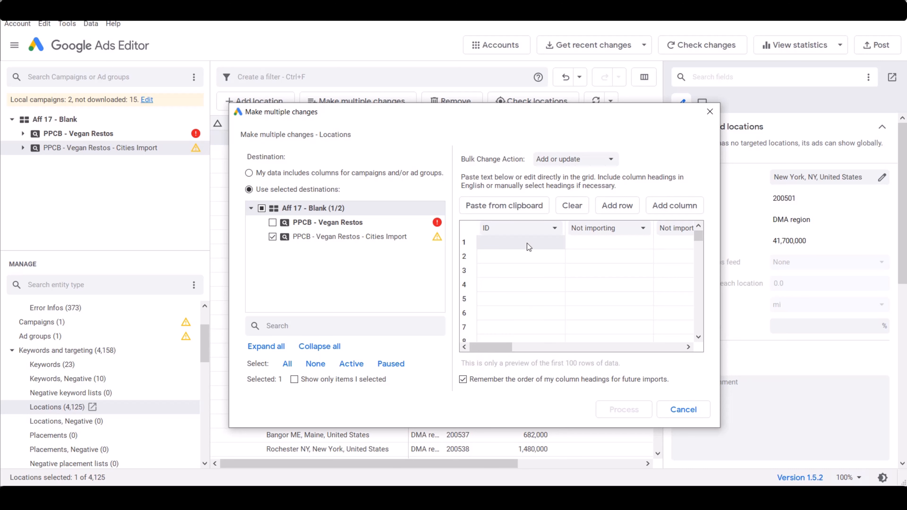
right_click(526, 243)
left_click(489, 242)
left_click(517, 208)
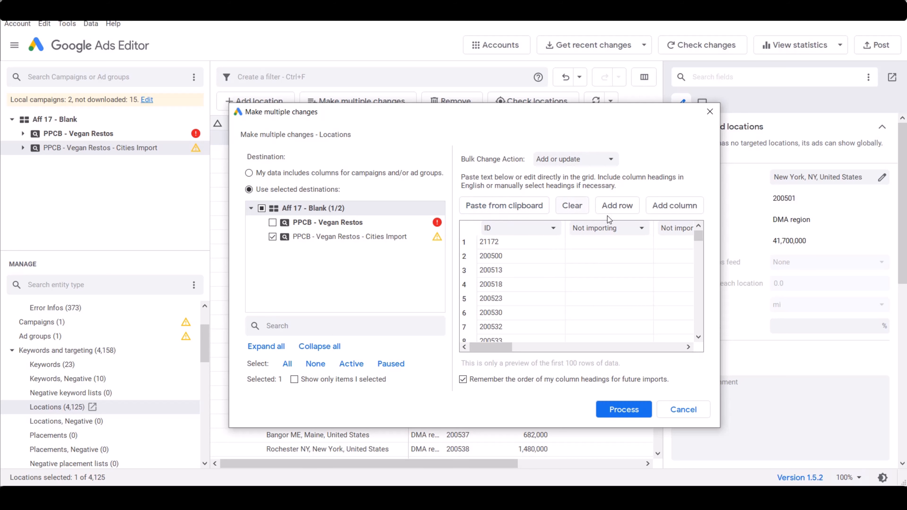
Process the pasted location IDs, finish to the review, and keep the proposed changes
left_click(626, 409)
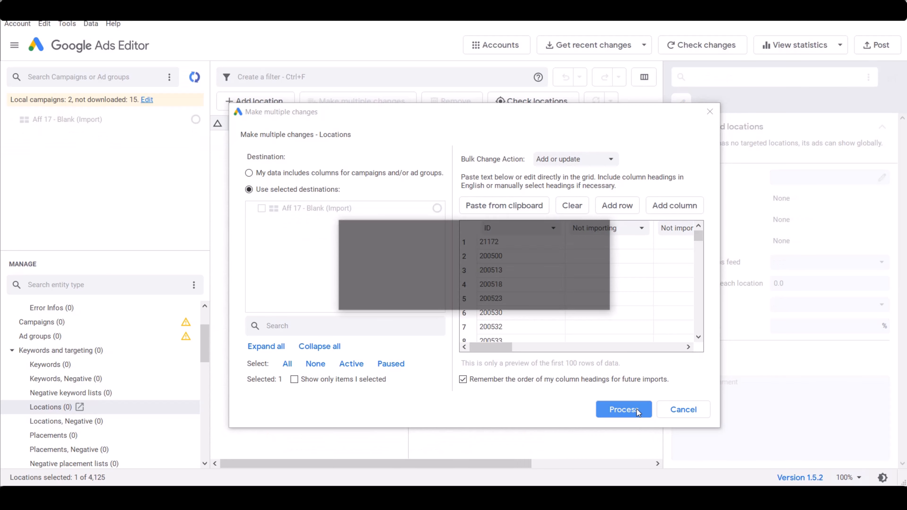
left_click(540, 410)
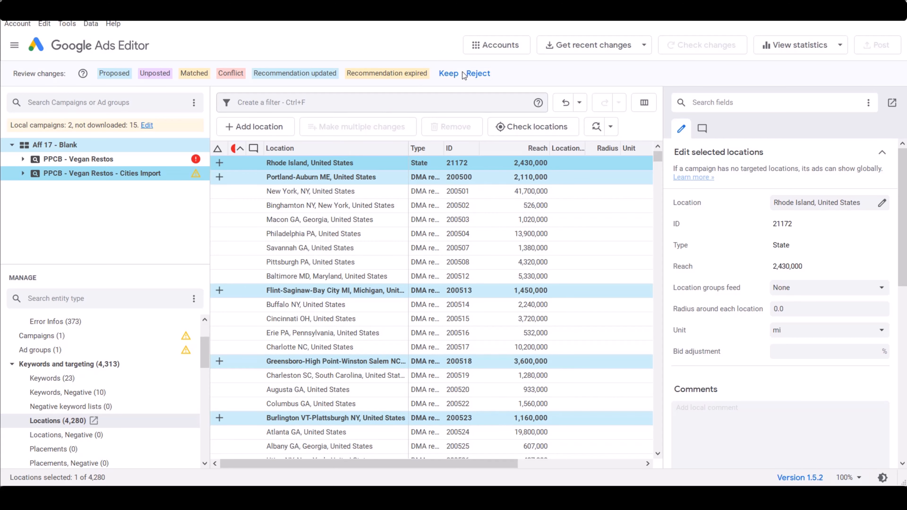
left_click(449, 73)
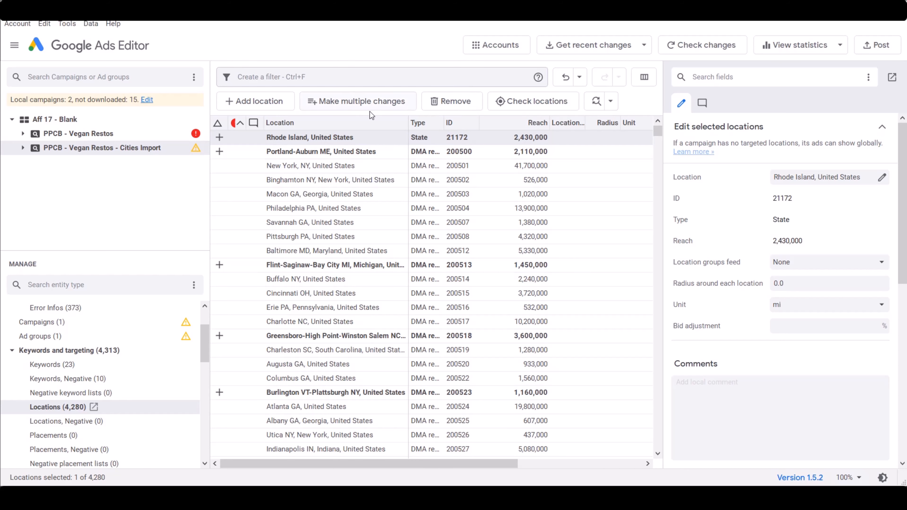
Post the pending location changes, close the posting summary, and clear the error-column sort on the locations list
left_click(869, 47)
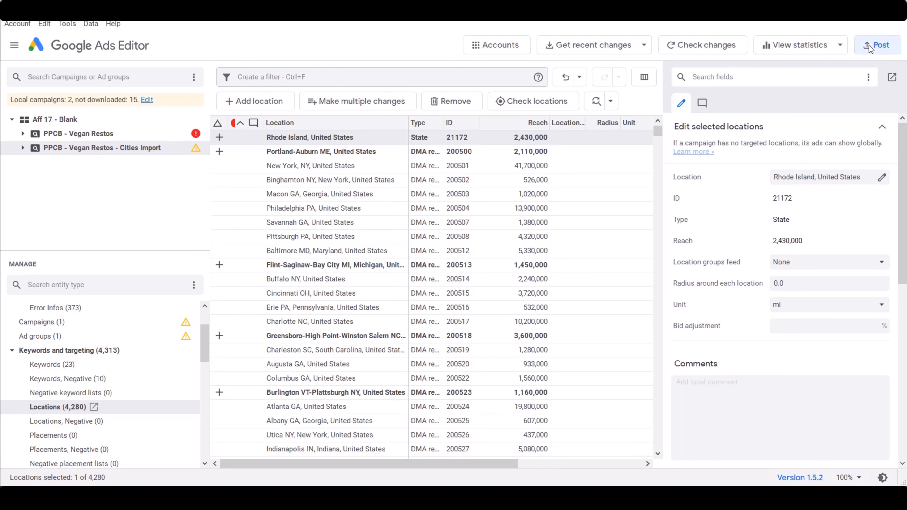
left_click(479, 373)
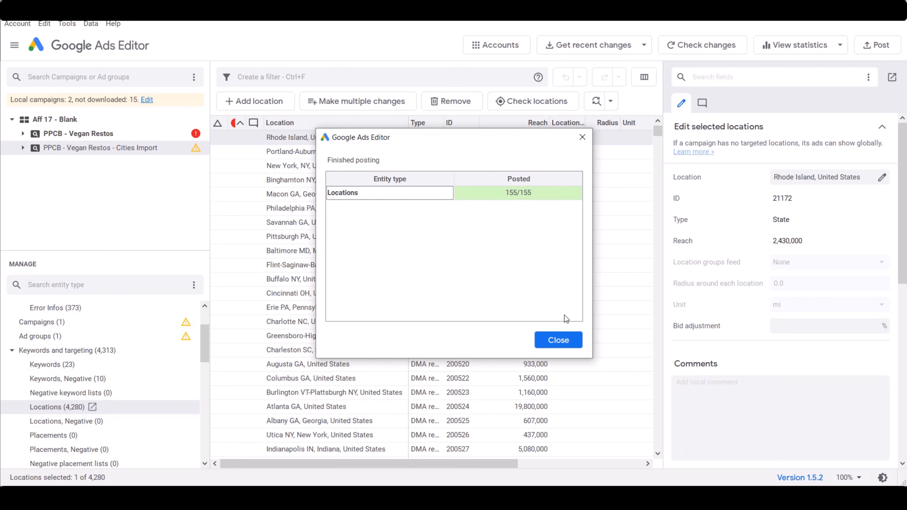
left_click(558, 340)
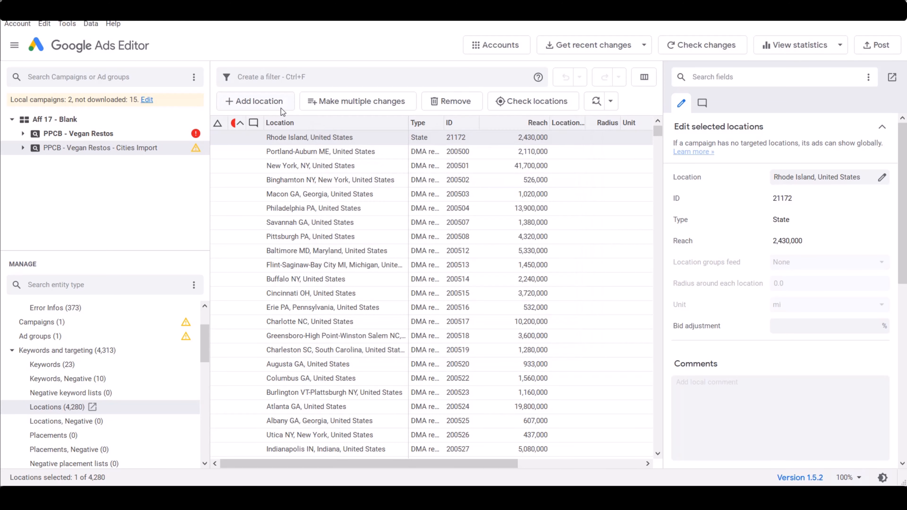
left_click(236, 125)
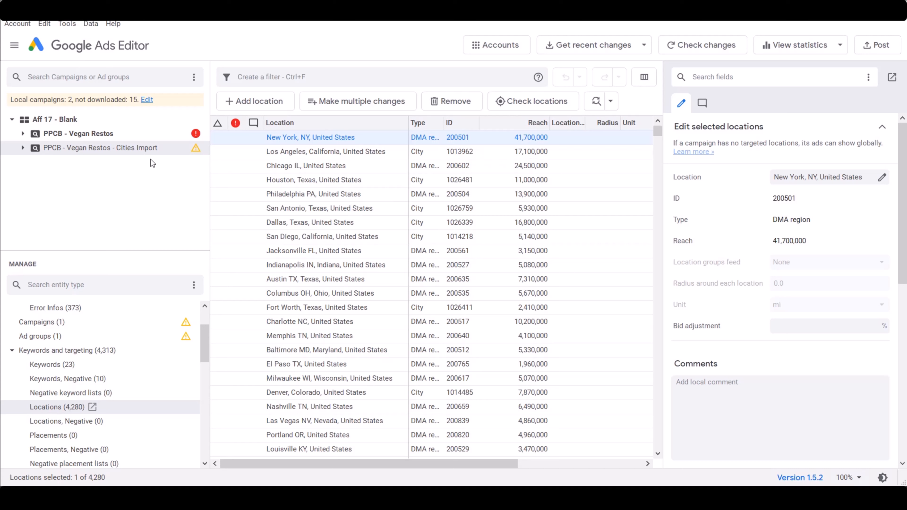
Duplicate the "PPCB - Vegan Restos - Cities Import" campaign and rename the copy "PPCB - Vegan Restos - Zip Code Import"
right_click(123, 146)
left_click(122, 175)
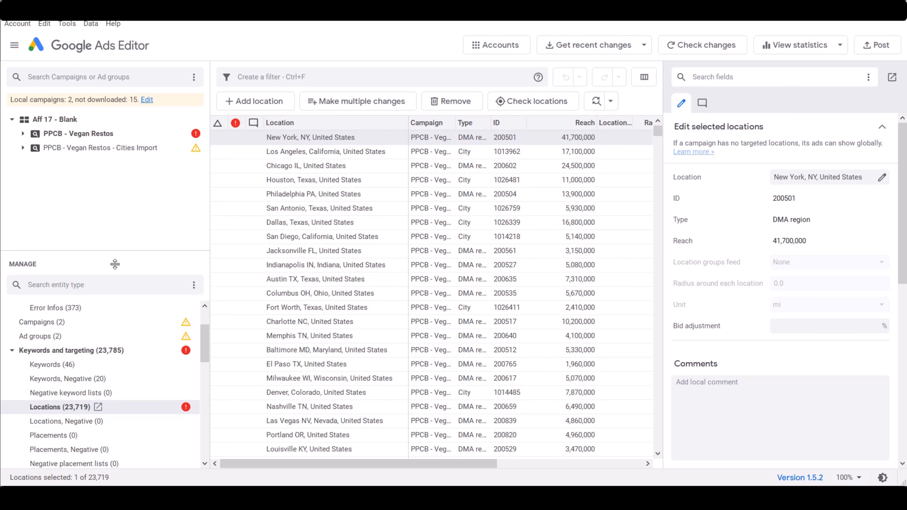
left_click(59, 322)
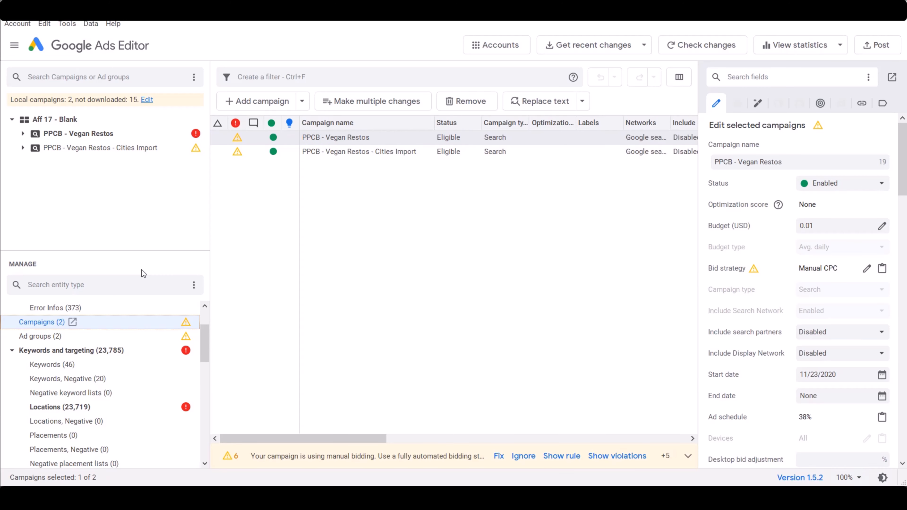
right_click(381, 209)
left_click(422, 232)
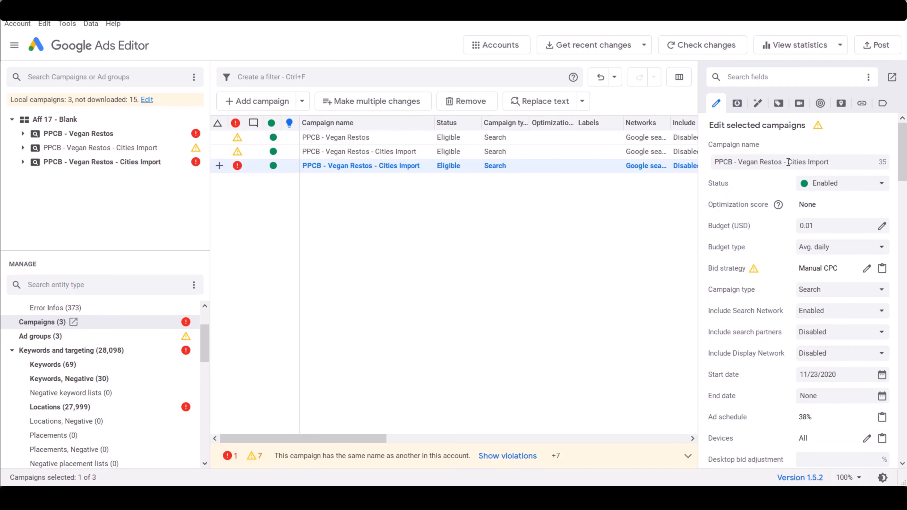
double_click(794, 162)
type("Zip Code")
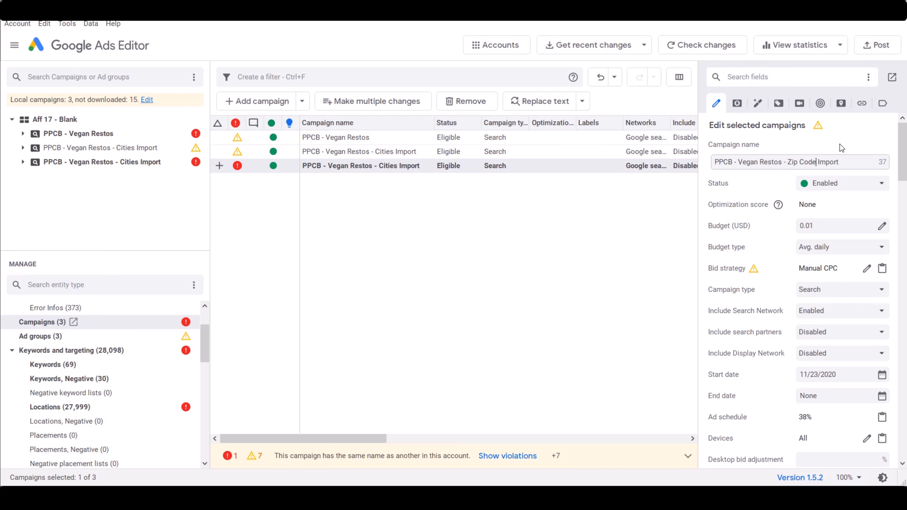
Remove all locations from the "PPCB - Vegan Restos - Zip Code Import" campaign
left_click(146, 166)
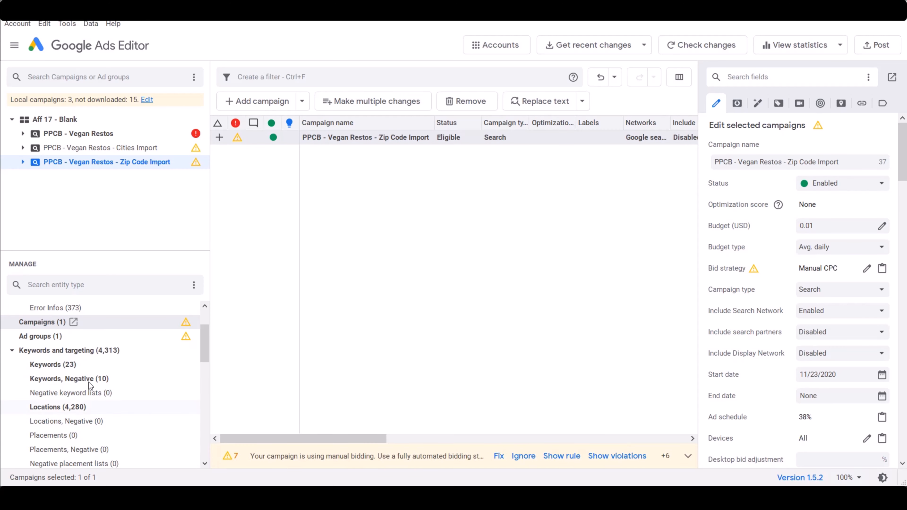
left_click(88, 407)
left_click(357, 199)
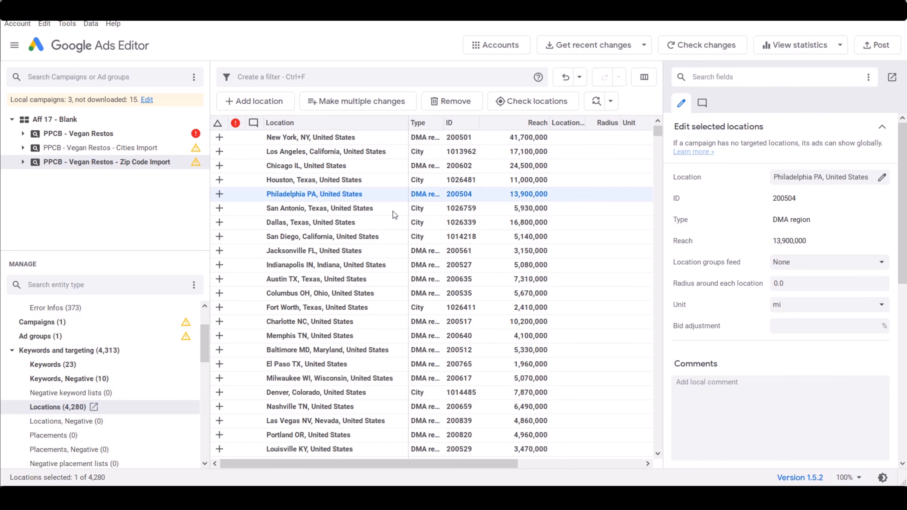
key("ctrl+a")
key("Delete")
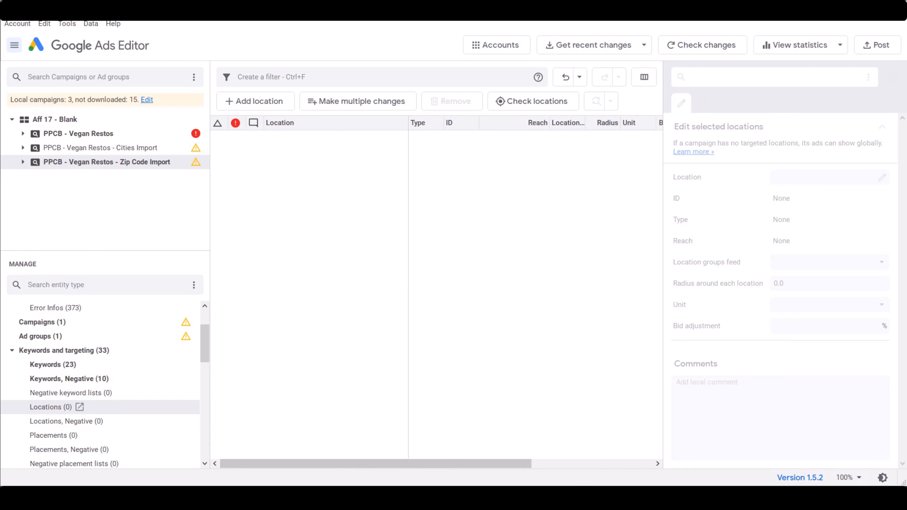
Switch to Excel and examine the zip codes in column A of the zipcodes sheet for entries with fewer than five digits
left_click(338, 497)
left_click(273, 446)
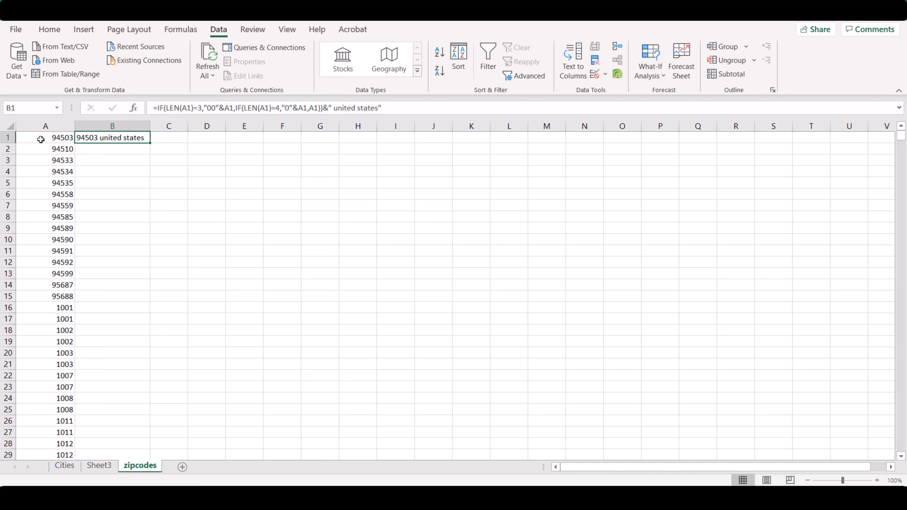
left_click(54, 139)
left_click_drag(58, 139, 53, 422)
scroll(104, 326, "down", 6)
scroll(66, 342, "down", 11)
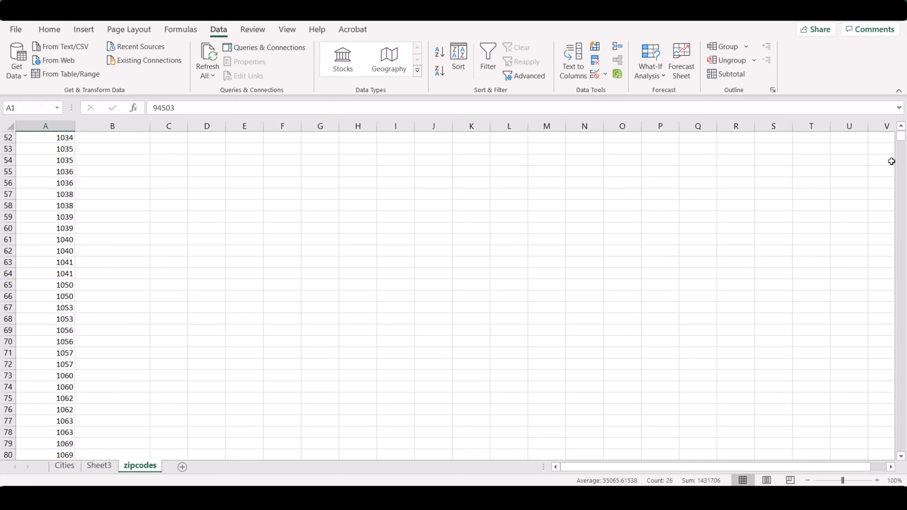
left_click_drag(901, 143, 874, 125)
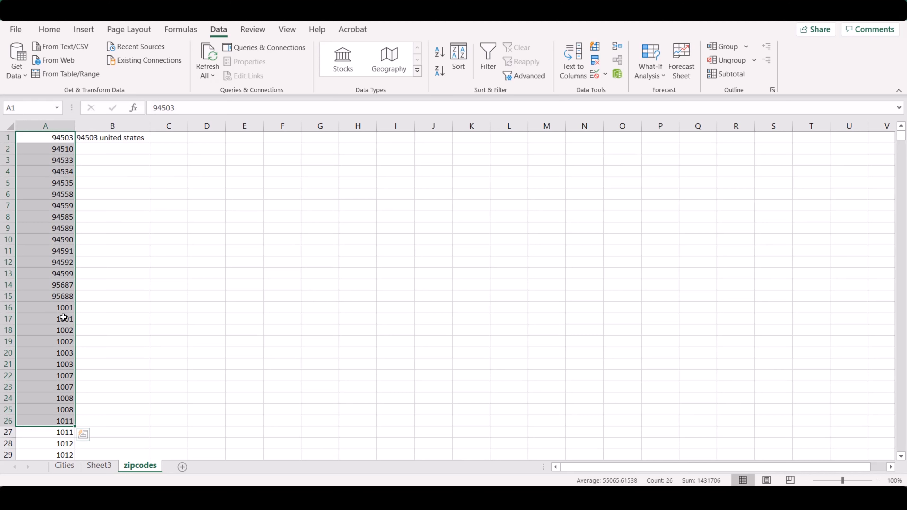
left_click(68, 307)
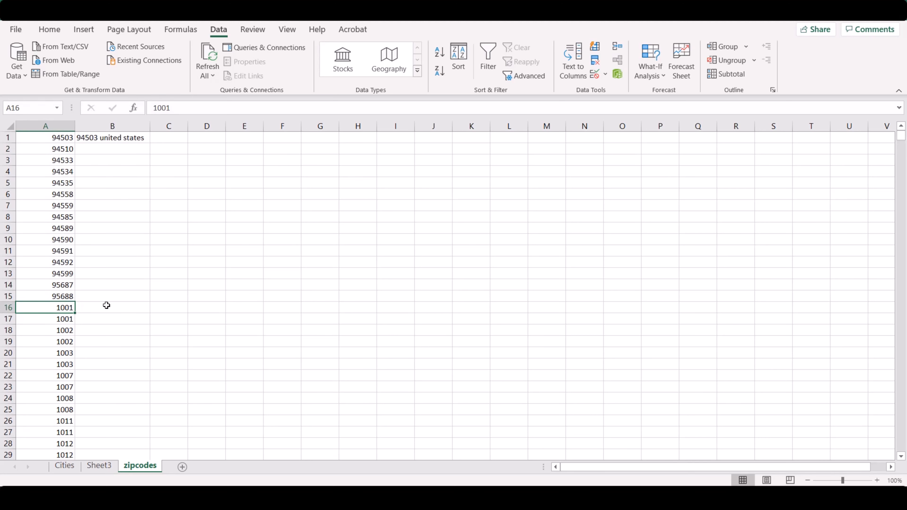
scroll(105, 306, "down", 3)
scroll(60, 368, "down", 3)
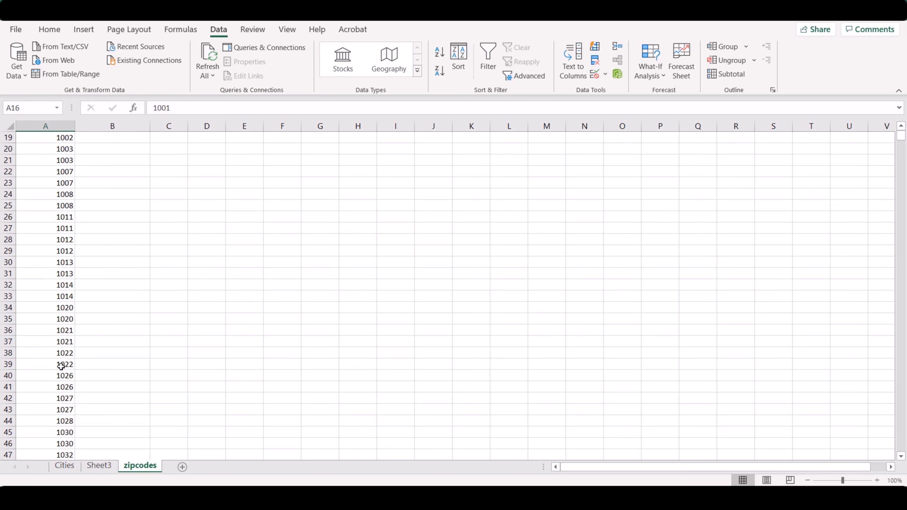
scroll(39, 359, "up", 3)
scroll(64, 193, "up", 2)
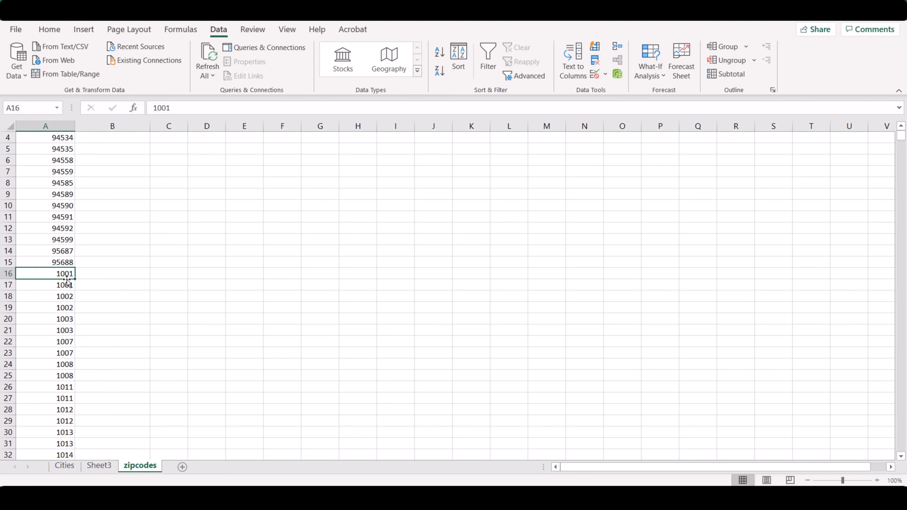
scroll(63, 286, "down", 20)
left_click_drag(902, 142, 902, 135)
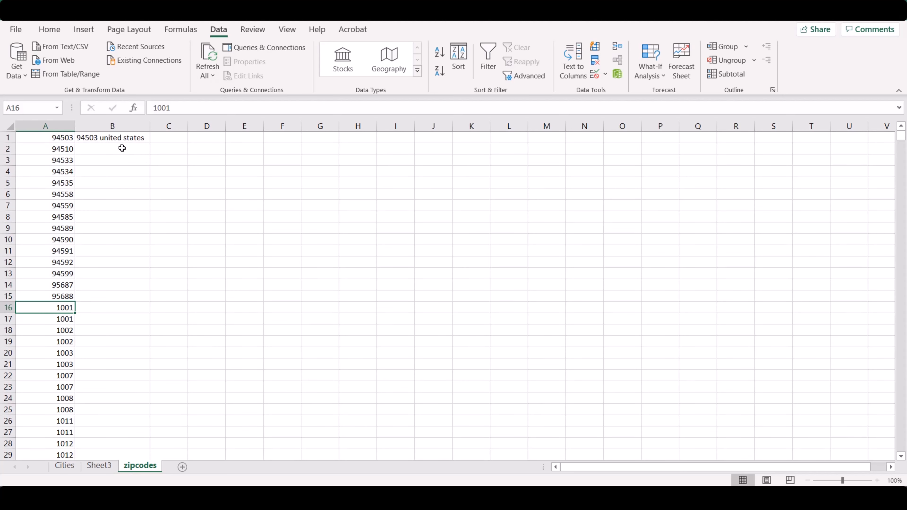
Fill the B1 formula, which pads the zip code with leading zeros and appends "united states", down to B17
left_click(99, 137)
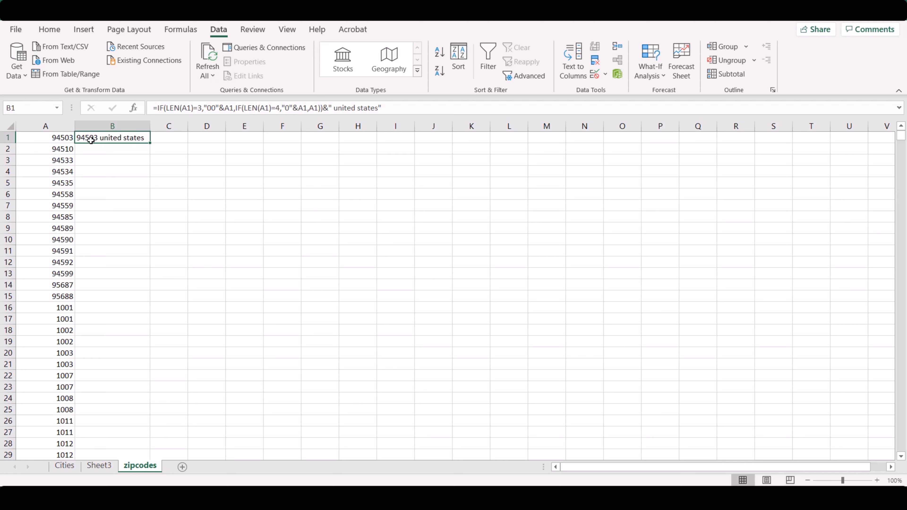
left_click_drag(152, 142, 152, 315)
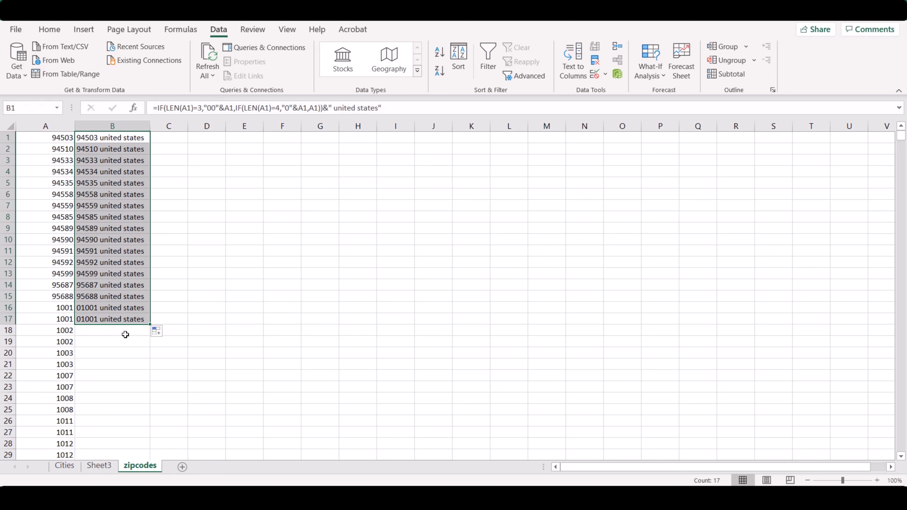
scroll(137, 327, "down", 3)
left_click(128, 227)
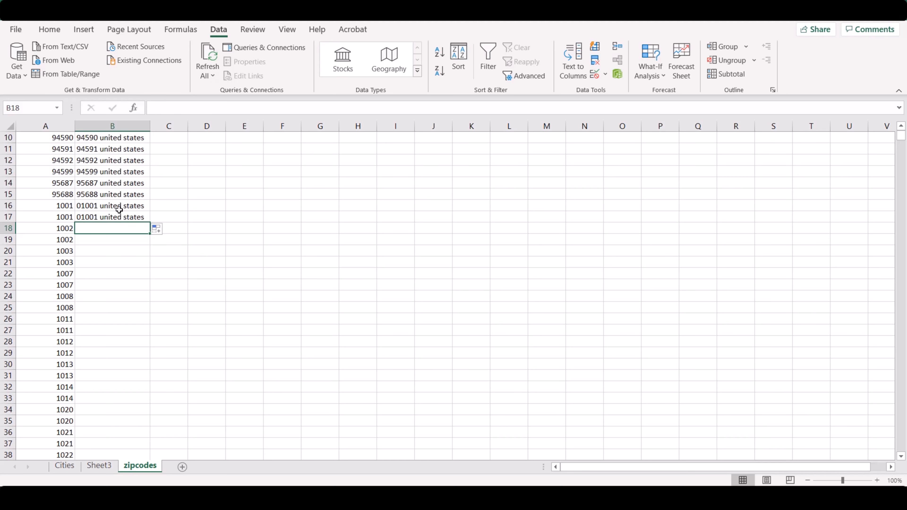
scroll(116, 191, "up", 3)
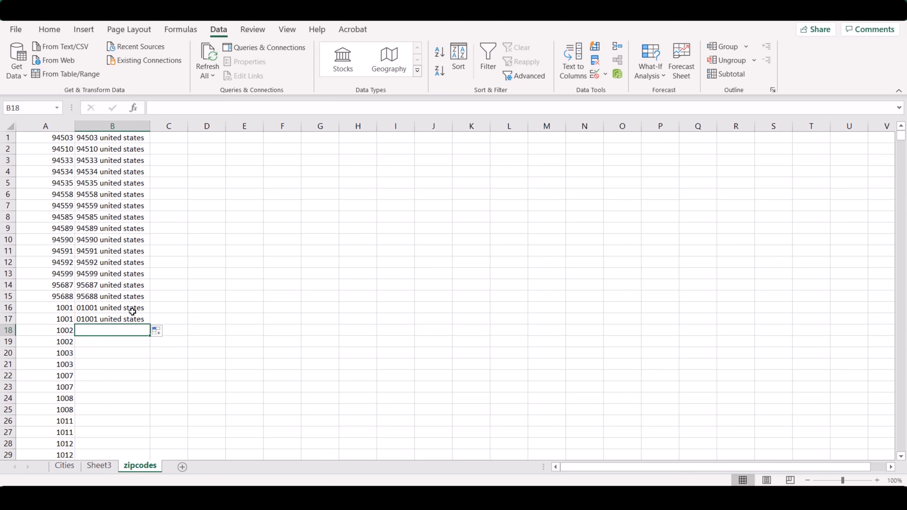
Extend the zip code formula from B17 down to the last data row of column B
left_click(132, 317)
scroll(132, 316, "down", 1)
double_click(150, 292)
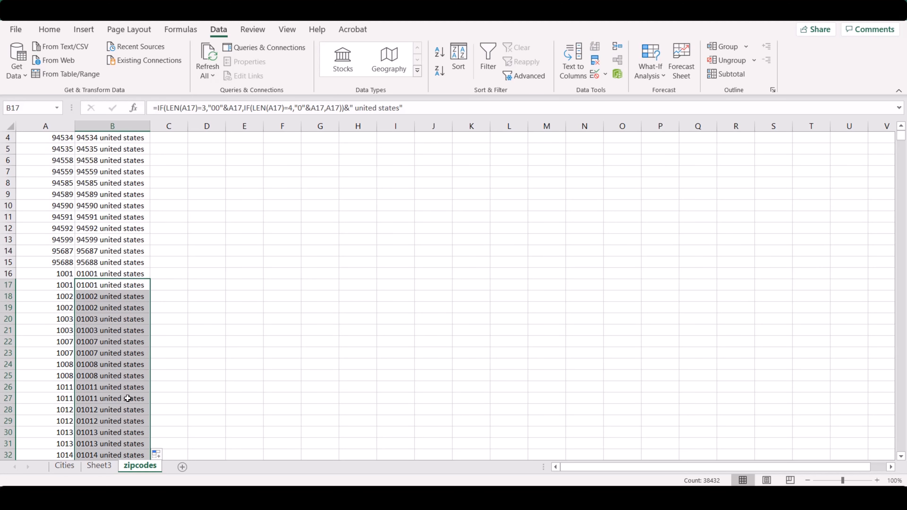
Copy the formatted zip code locations in column B from row 1 through row 5001
scroll(124, 329, "down", 3)
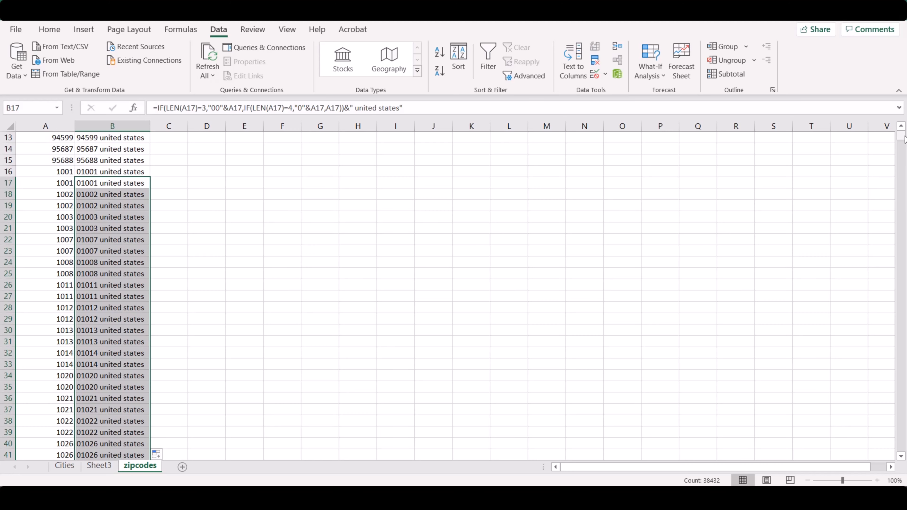
left_click_drag(904, 138, 904, 179)
scroll(68, 342, "down", 6)
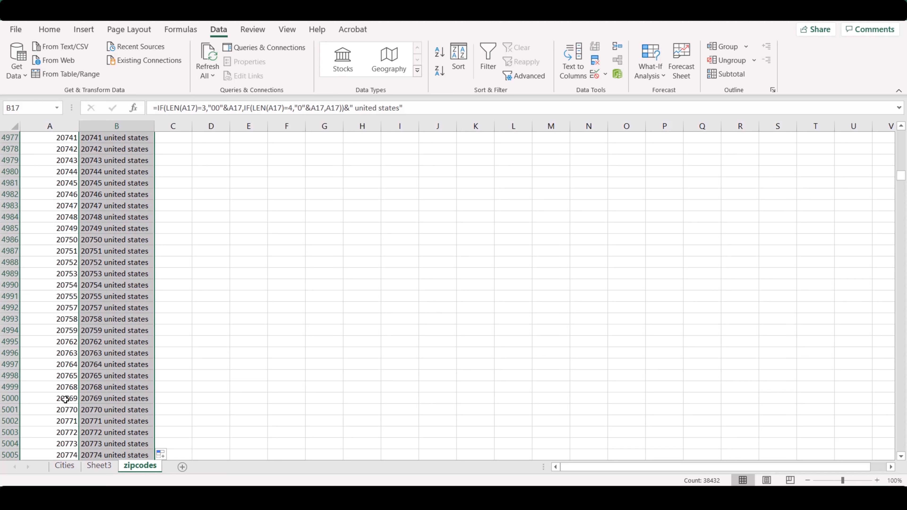
left_click_drag(59, 399, 137, 399)
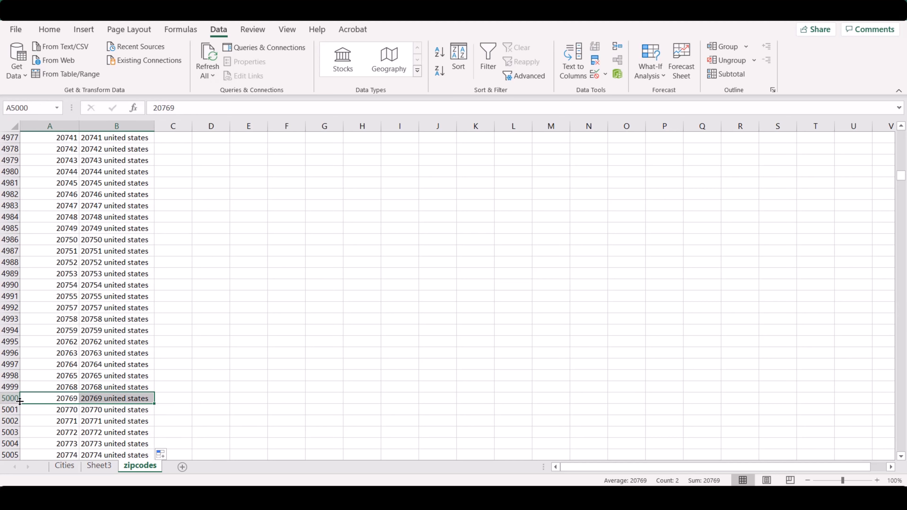
left_click(44, 108)
type("5")
type("5001")
key("Return")
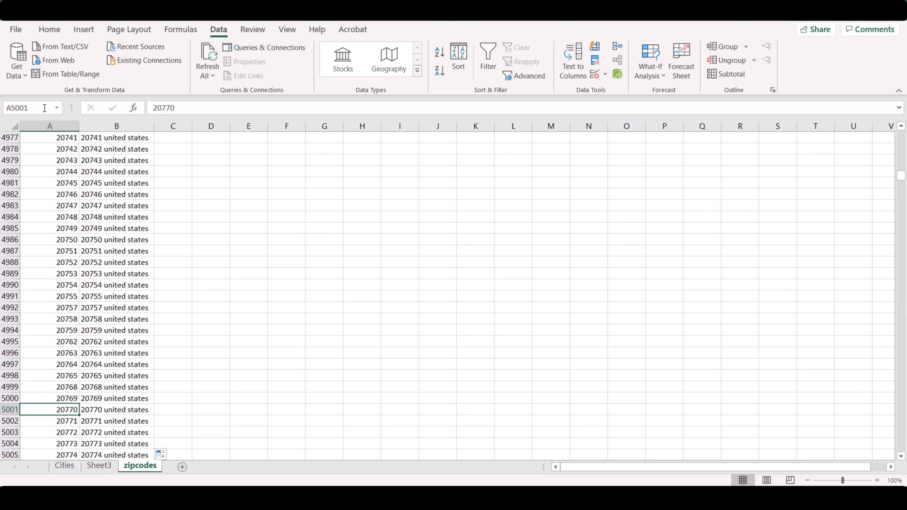
left_click(123, 409)
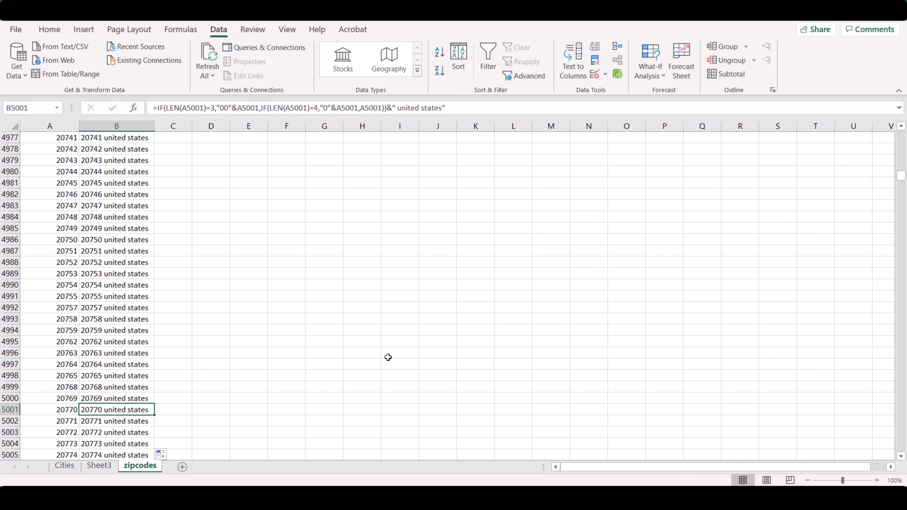
key("ctrl+shift+Up")
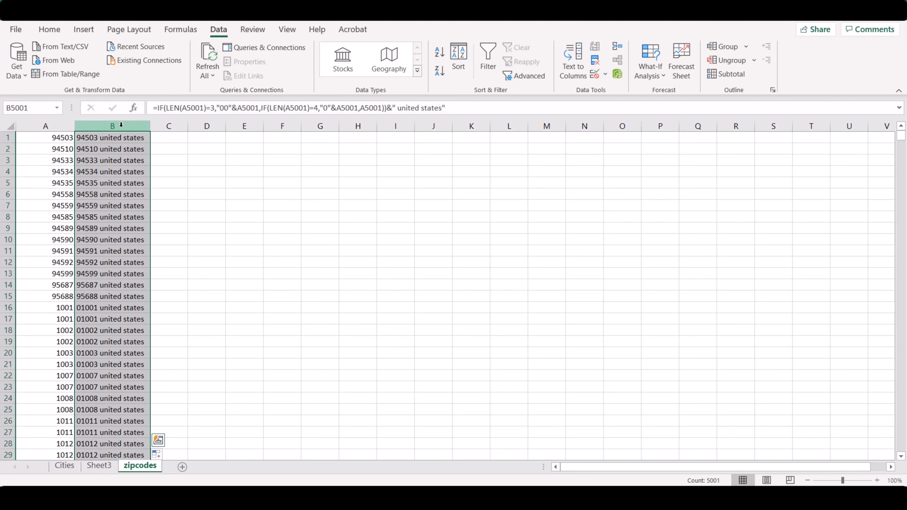
right_click(123, 154)
left_click(154, 173)
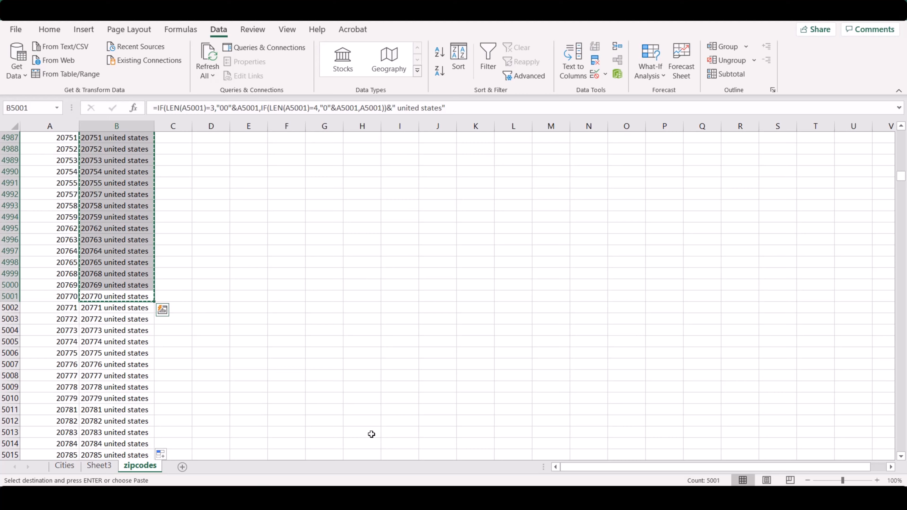
Switch to Google Ads Editor and paste the copied zip codes into a bulk location change with the first column set to Location
left_click(372, 498)
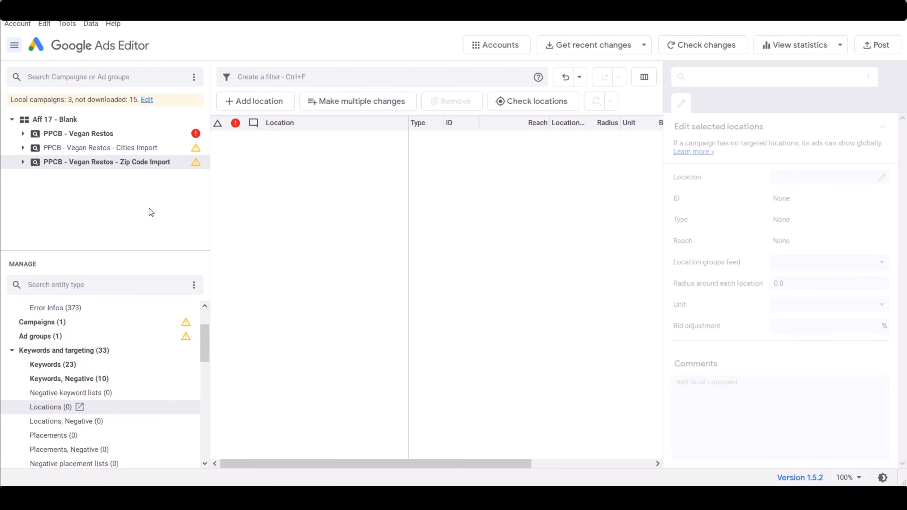
left_click(352, 101)
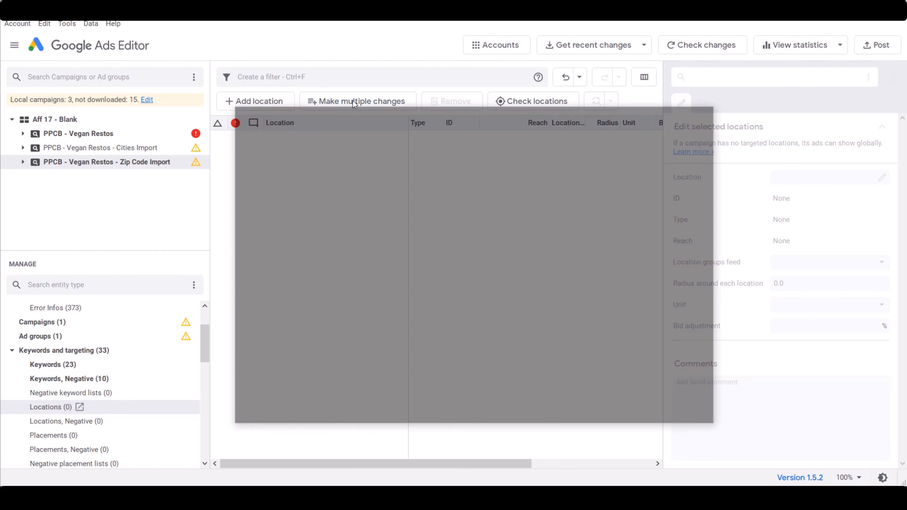
left_click(514, 230)
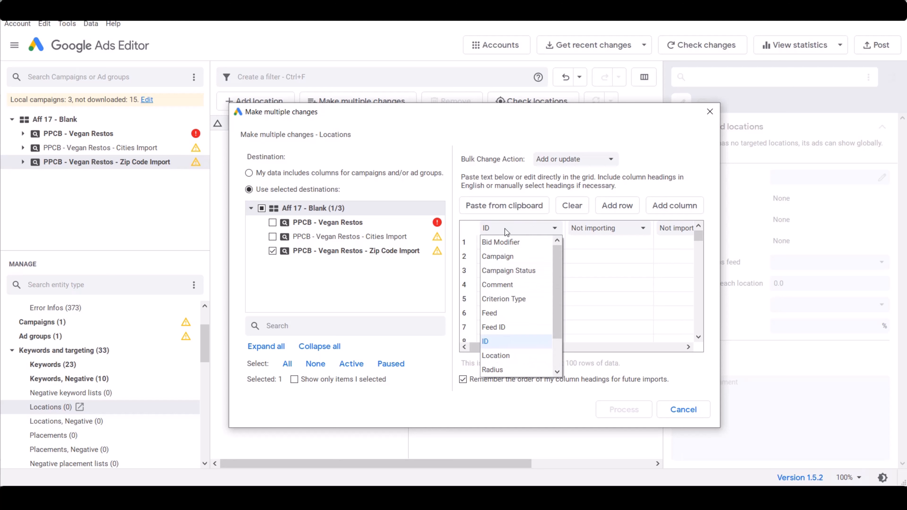
left_click(500, 354)
left_click(520, 245)
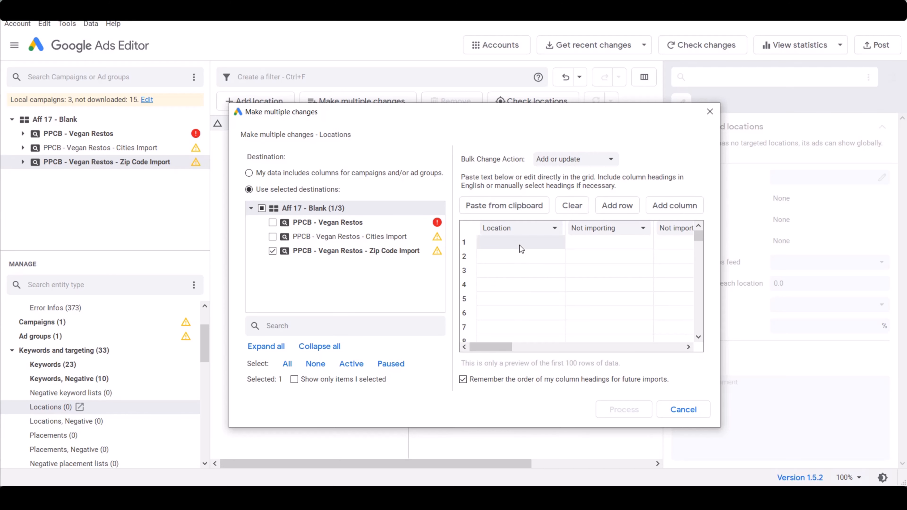
right_click(519, 245)
left_click(505, 203)
left_click(505, 206)
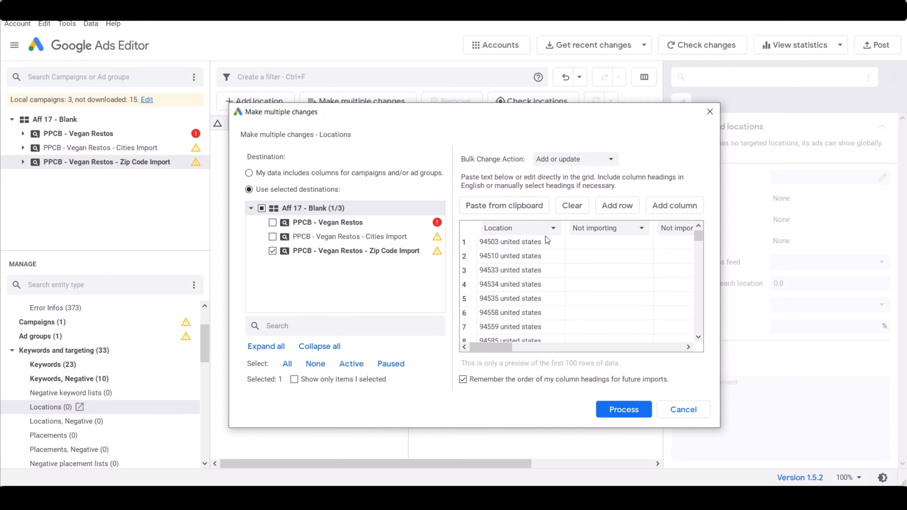
Process the pasted zip code locations for the Zip Code Import campaign and keep the proposed changes
left_click(617, 410)
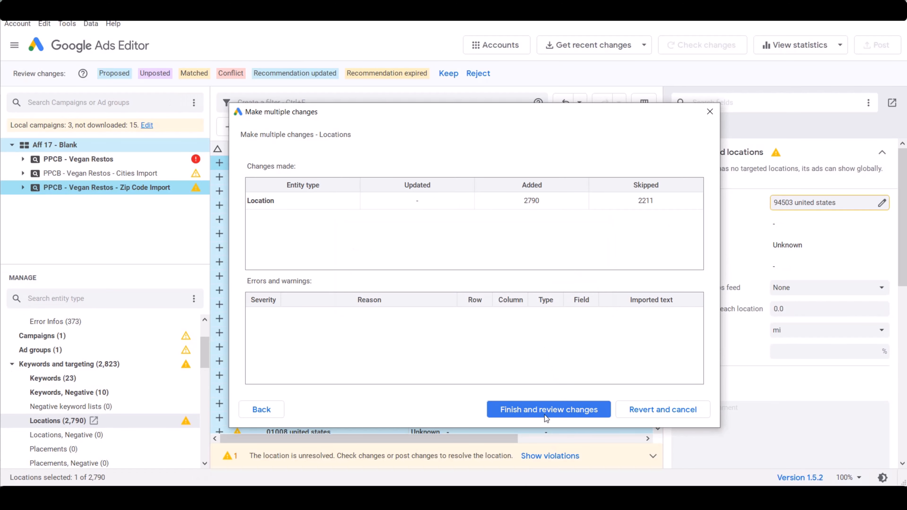
left_click(575, 411)
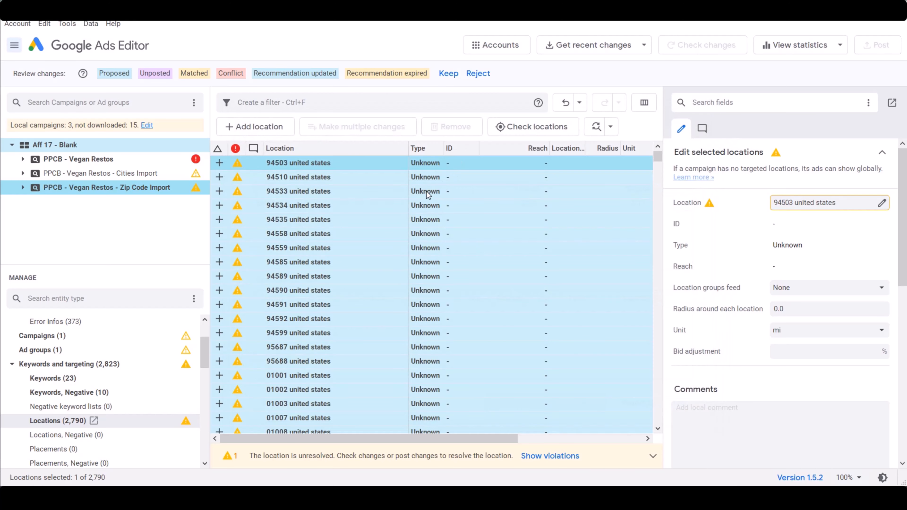
left_click(449, 74)
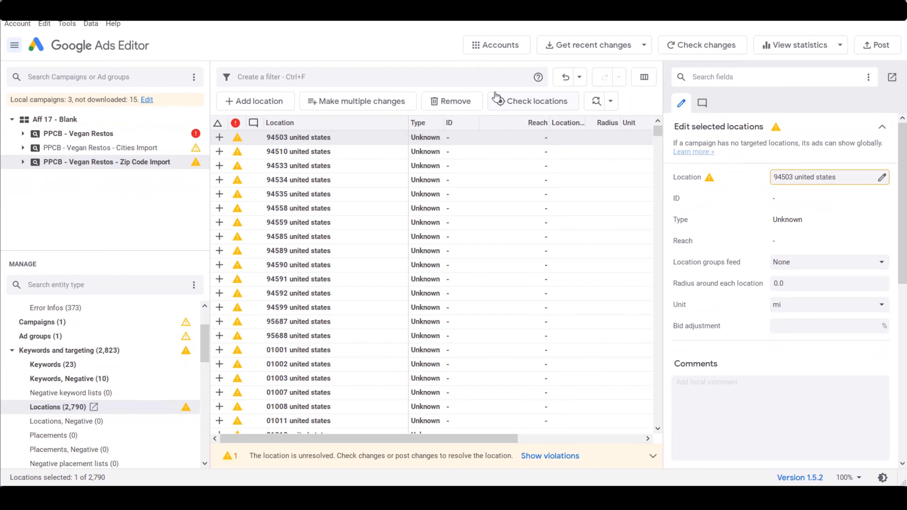
Post the pending changes of the selected Zip Code Import campaign only, and dismiss the posting summary
left_click(877, 50)
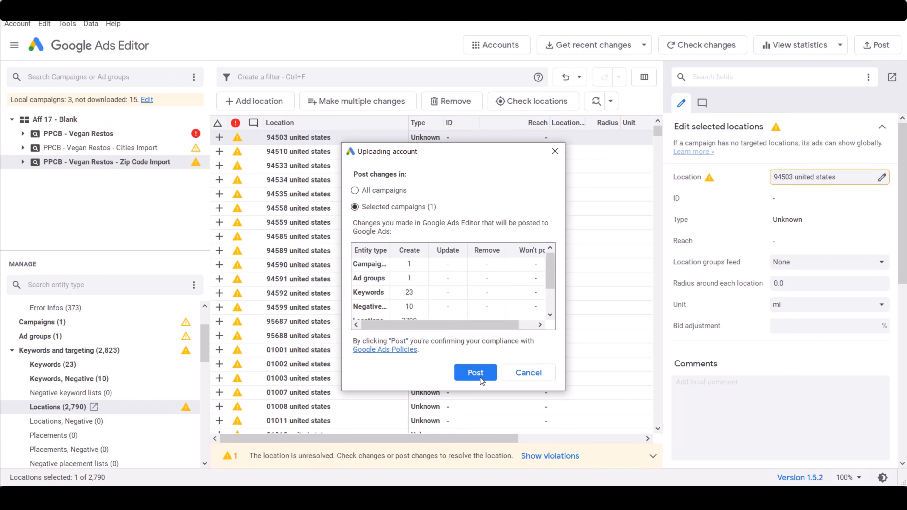
left_click(481, 378)
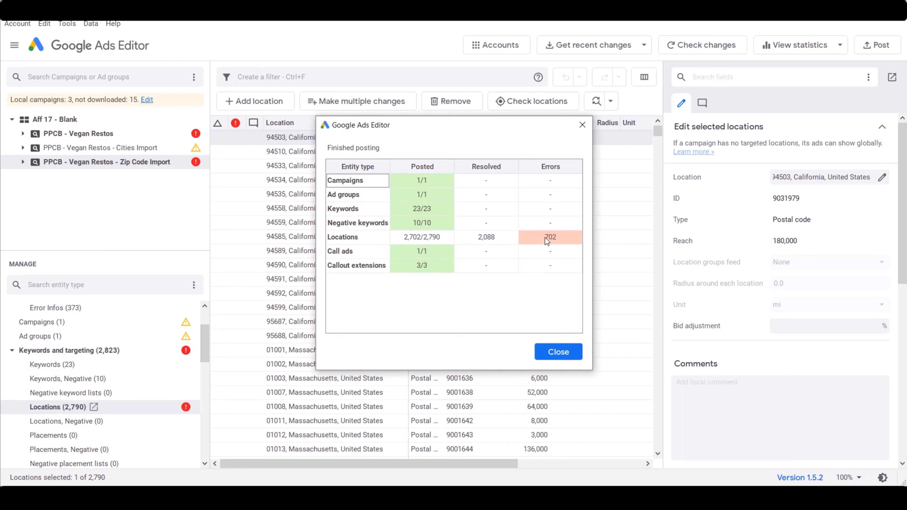
left_click(558, 352)
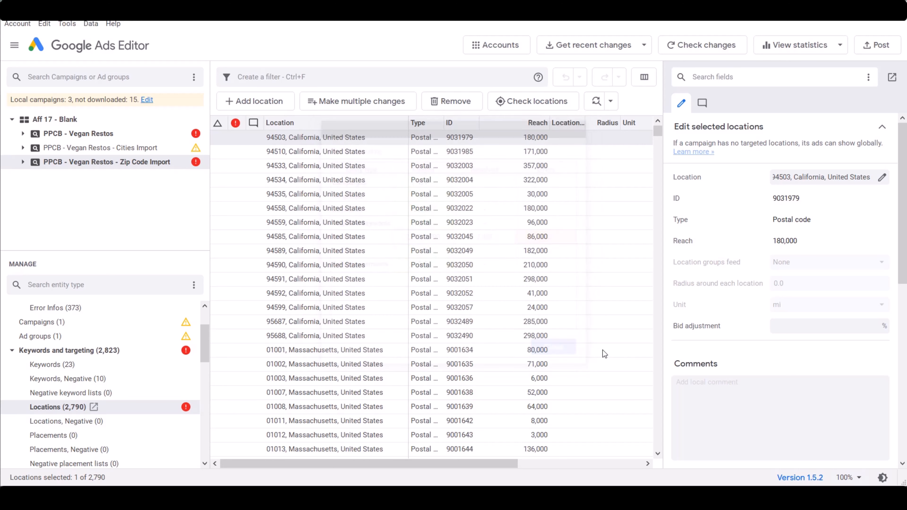
Sort the locations by violation status and examine the entries flagged with errors
left_click(235, 123)
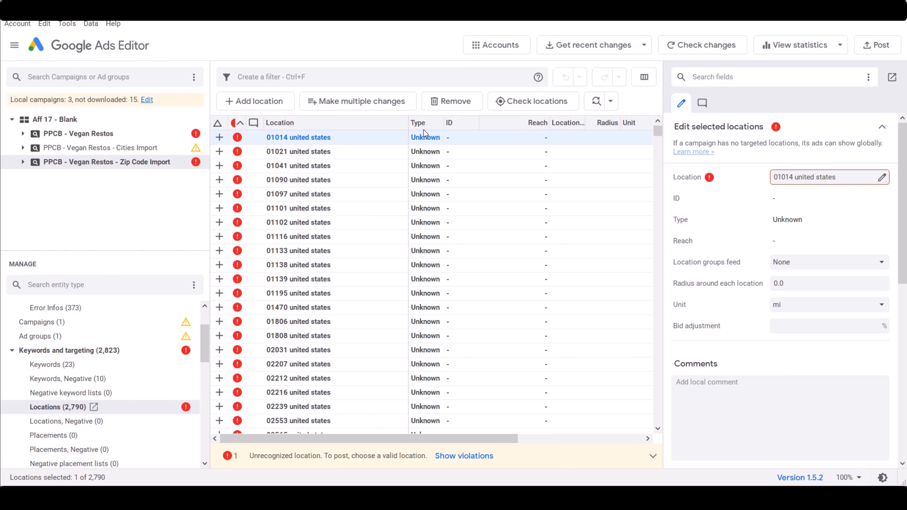
left_click_drag(659, 131, 664, 217)
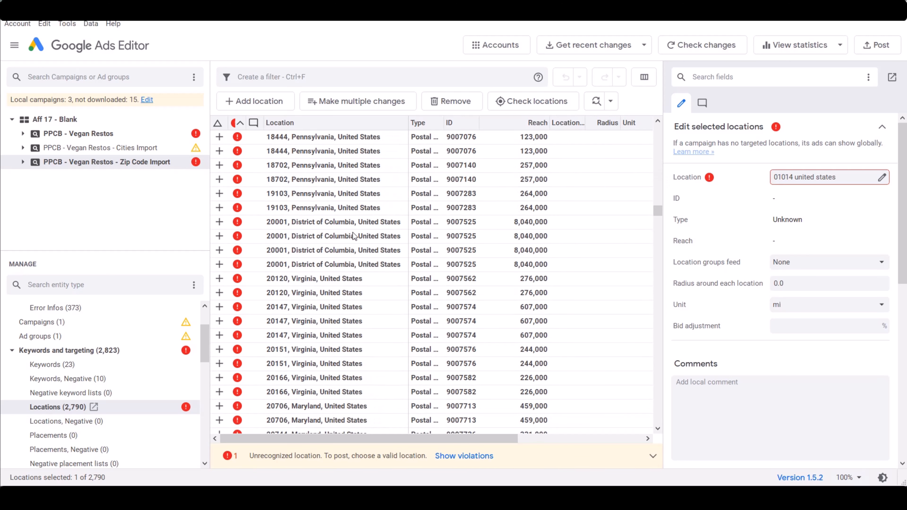
scroll(328, 182, "down", 2)
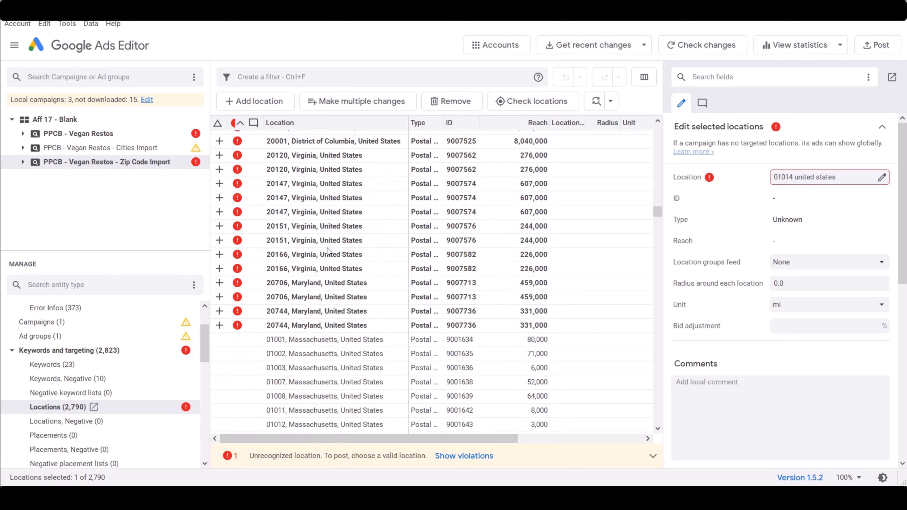
scroll(353, 272, "up", 20)
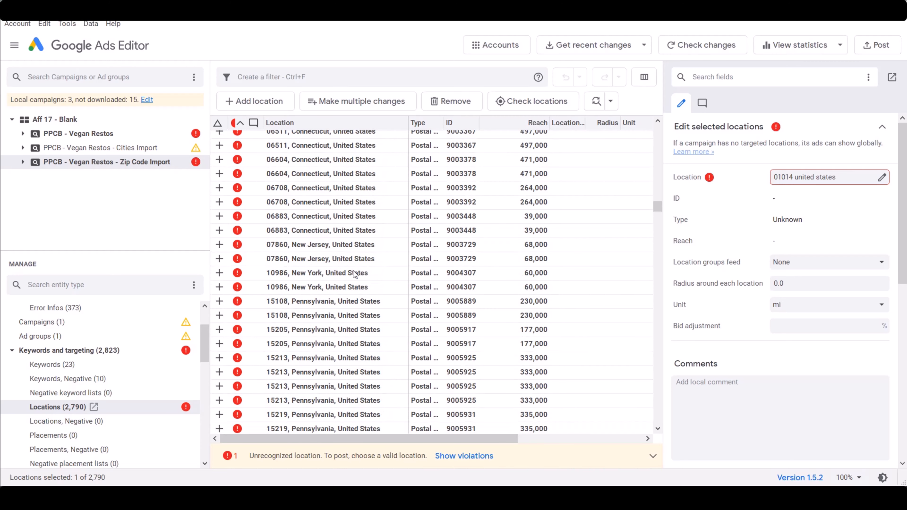
scroll(353, 271, "up", 20)
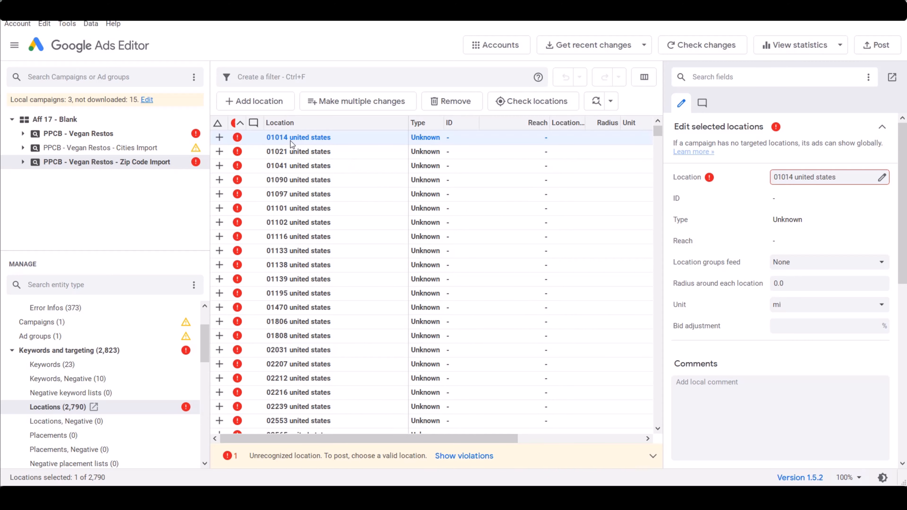
Filter the locations by the "unrecognizedlocation" violation, delete all matching entries, and clear the filter
left_click(316, 78)
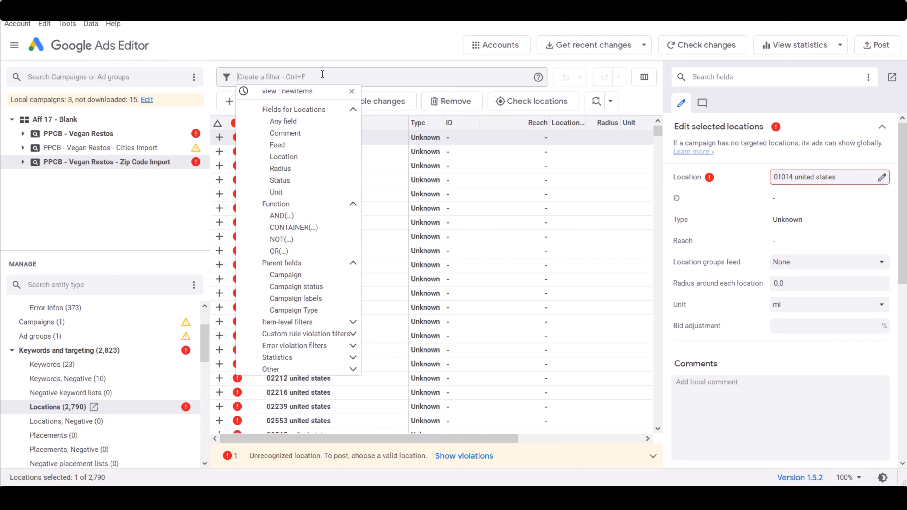
type("unreco")
left_click(331, 114)
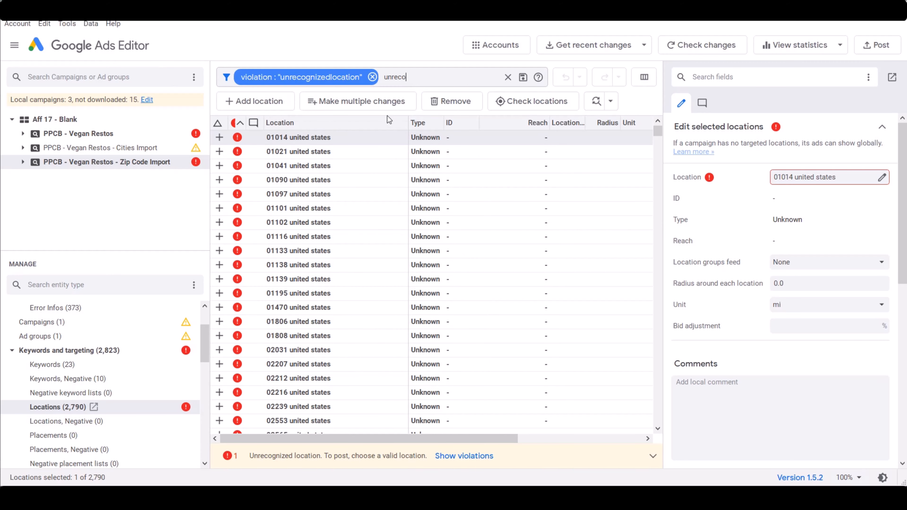
left_click(427, 195)
key("ctrl+a")
key("Delete")
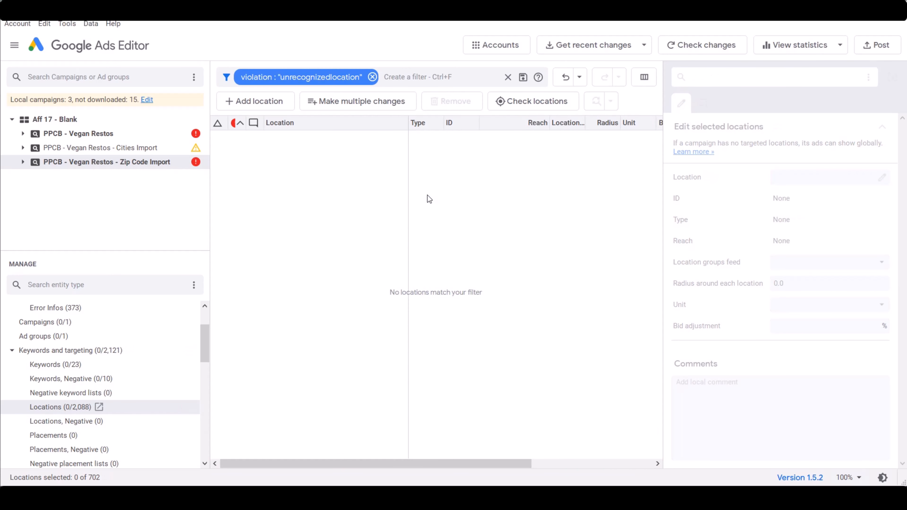
left_click(372, 77)
Filter the locations by the "duplicates" violation and cut all matching entries
left_click(292, 77)
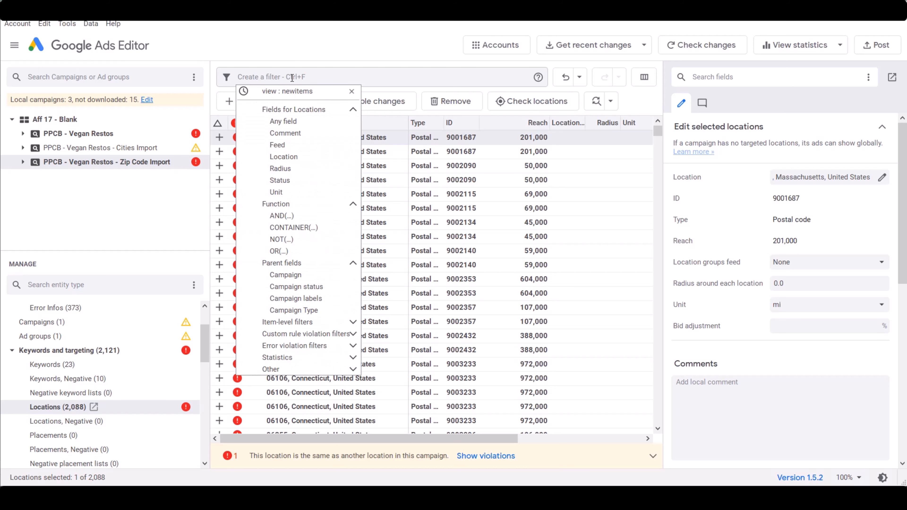
type("duplicat")
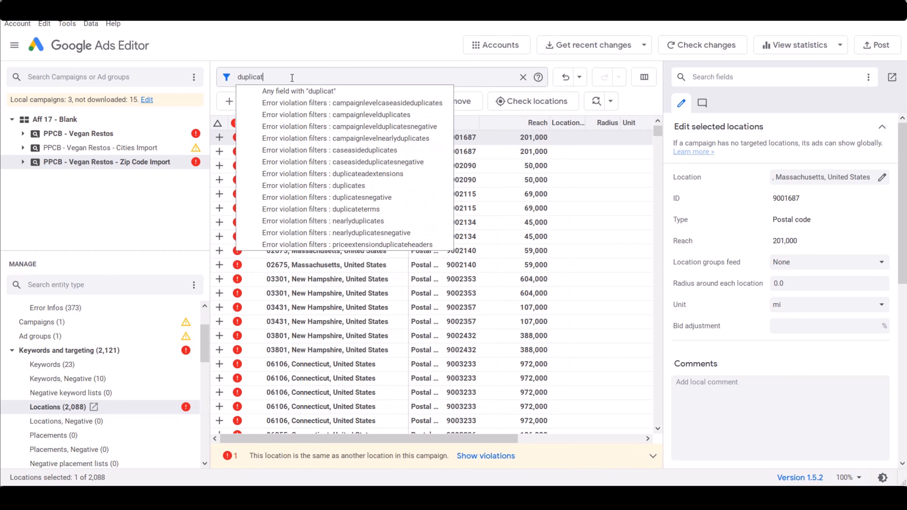
left_click(313, 186)
key("ctrl+a")
right_click(390, 186)
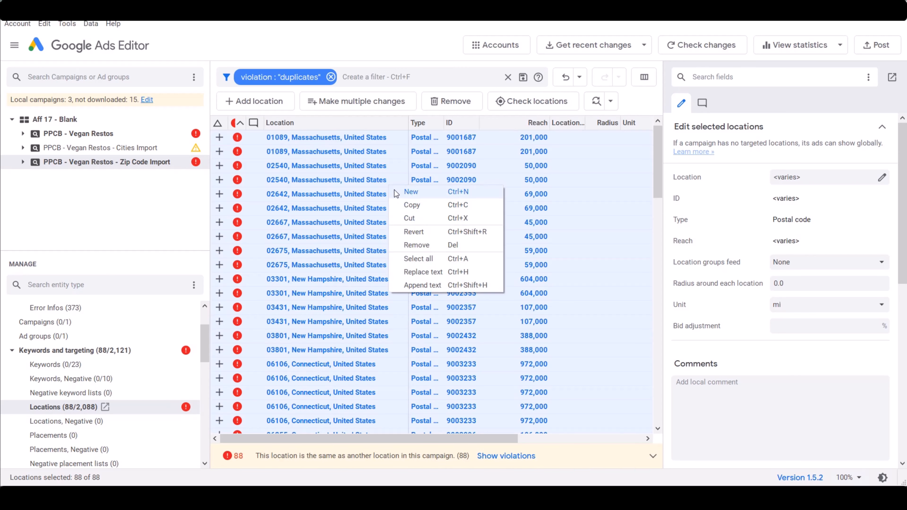
left_click(410, 218)
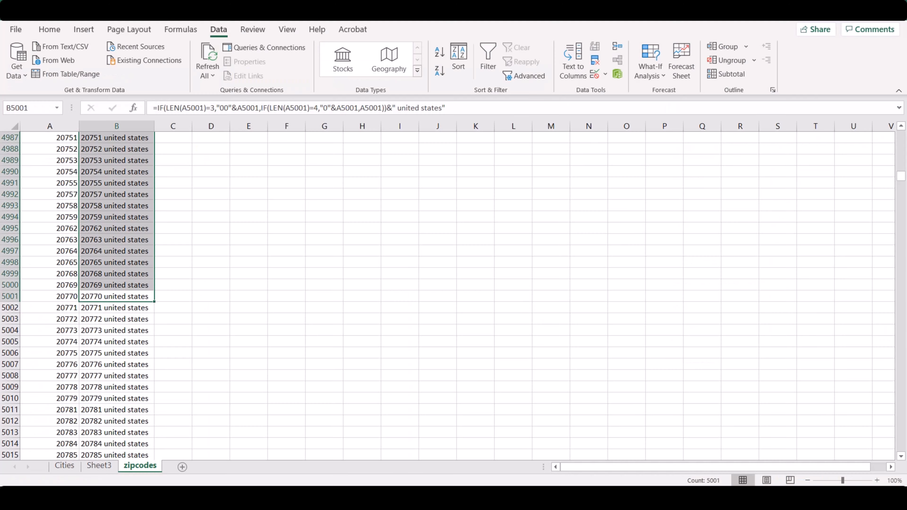
Switch to Excel and paste the cut duplicate locations into a new sheet starting at cell B2
left_click(182, 467)
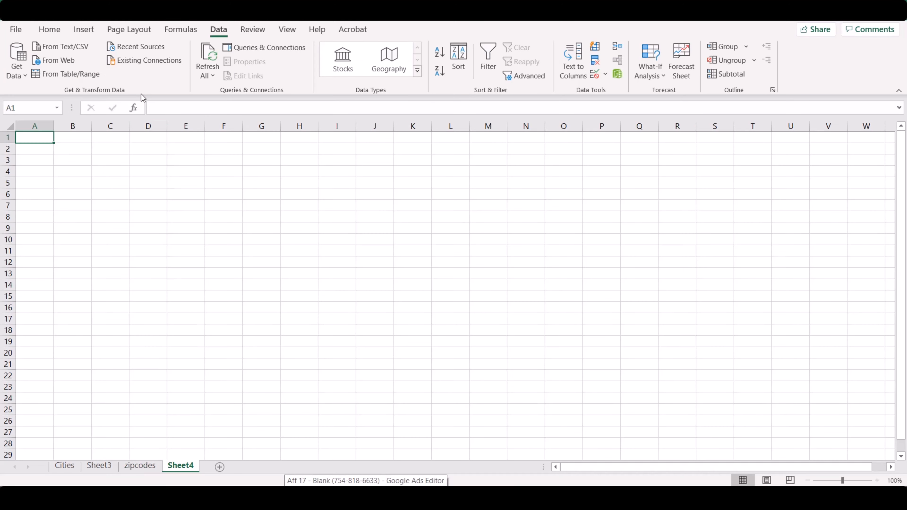
right_click(74, 146)
left_click(103, 211)
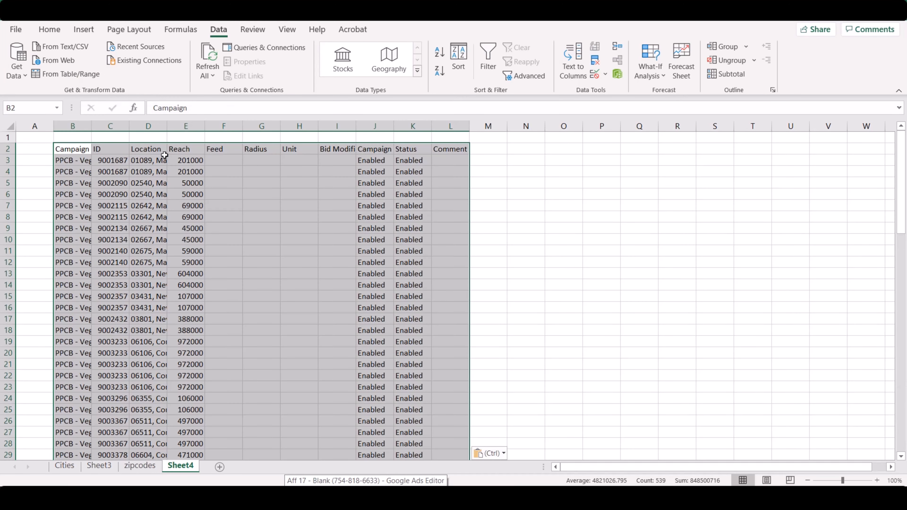
Remove duplicate rows from the pasted location table, comparing only the ID column
left_click(594, 47)
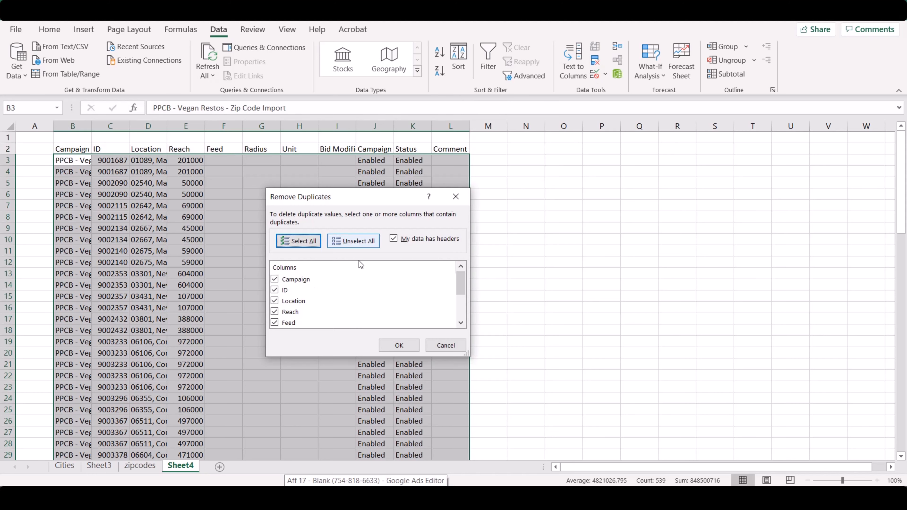
left_click(353, 241)
left_click(275, 290)
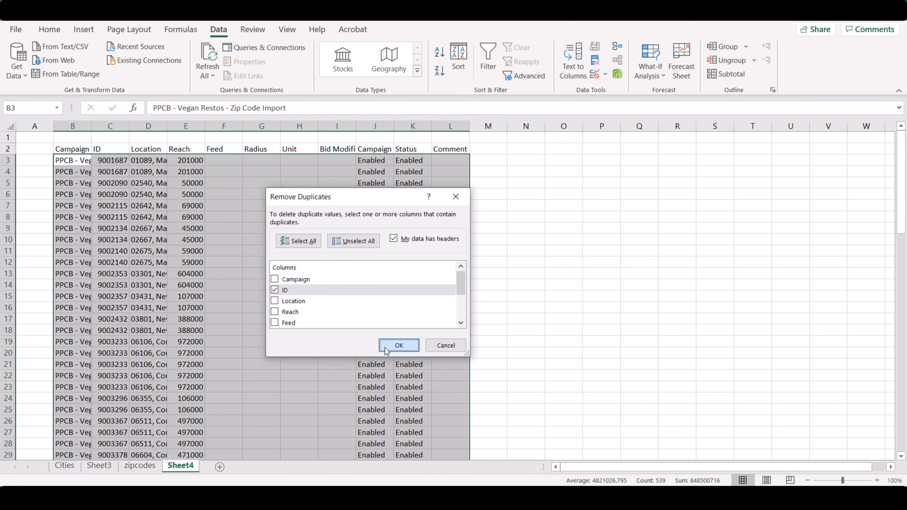
left_click(399, 345)
left_click(470, 284)
Copy the deduplicated location IDs in column C from C3 down to the last row
left_click(102, 163)
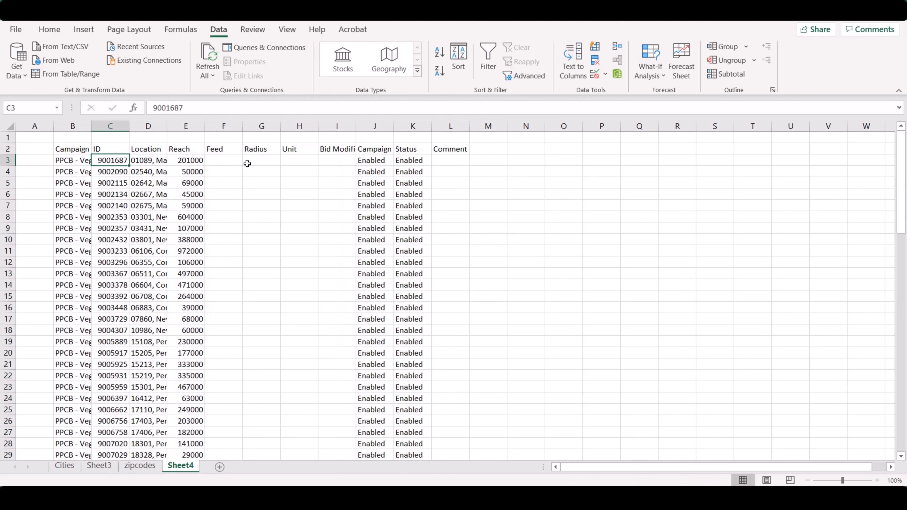
key("ctrl+shift+Down")
key("ctrl+c")
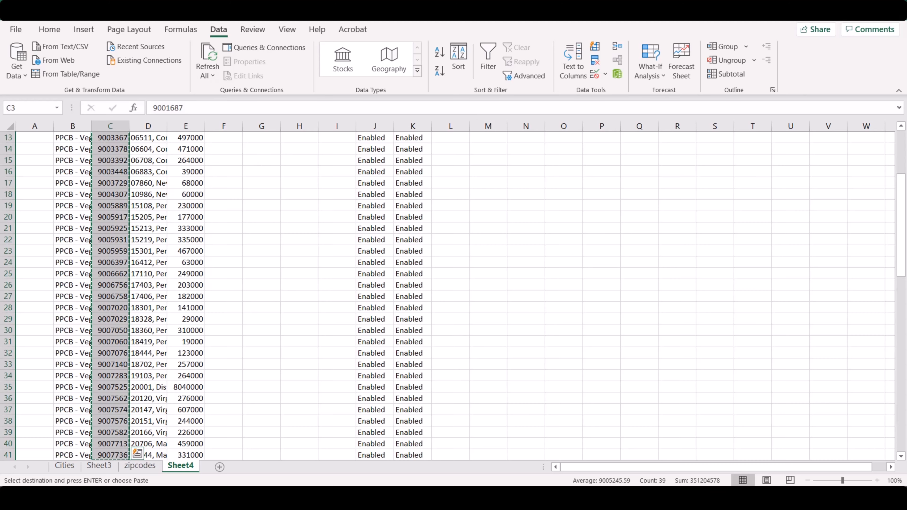
Switch to Google Ads Editor and paste the copied IDs into a bulk location change with the first column set to ID
key("alt+Tab")
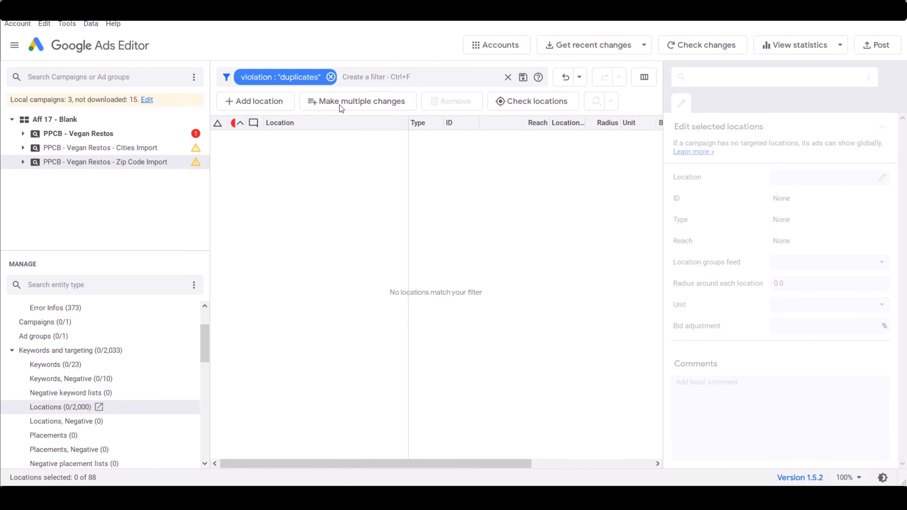
left_click(339, 104)
left_click(519, 230)
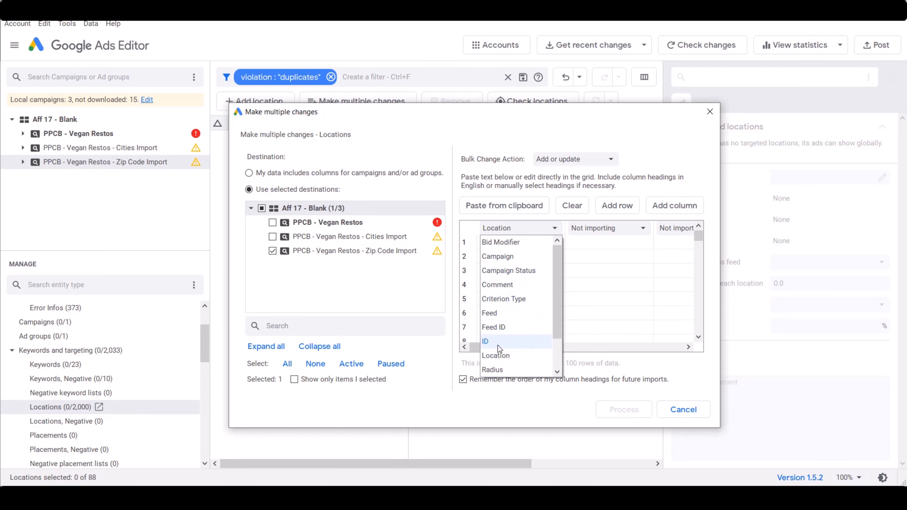
left_click(497, 345)
left_click(520, 245)
key("ctrl+v")
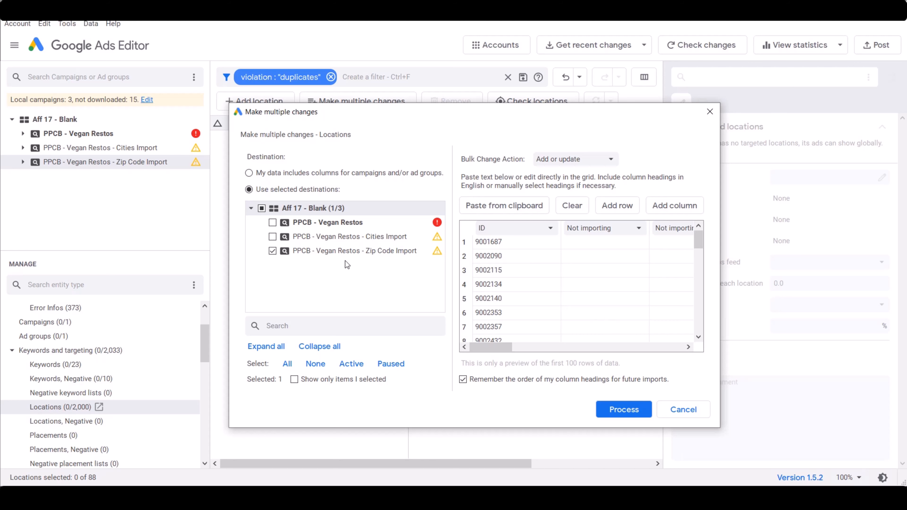
Process the pasted location IDs for the Zip Code Import campaign and keep the proposed changes
left_click(630, 411)
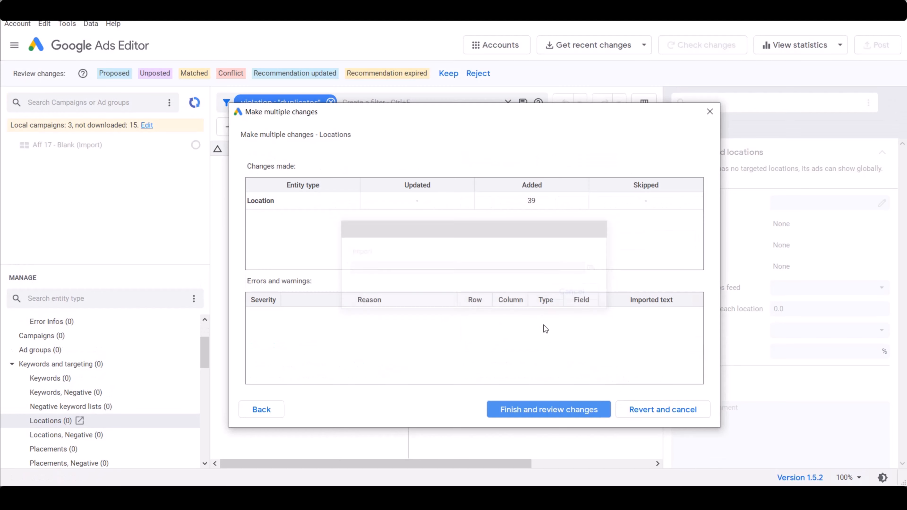
left_click(546, 415)
left_click(446, 74)
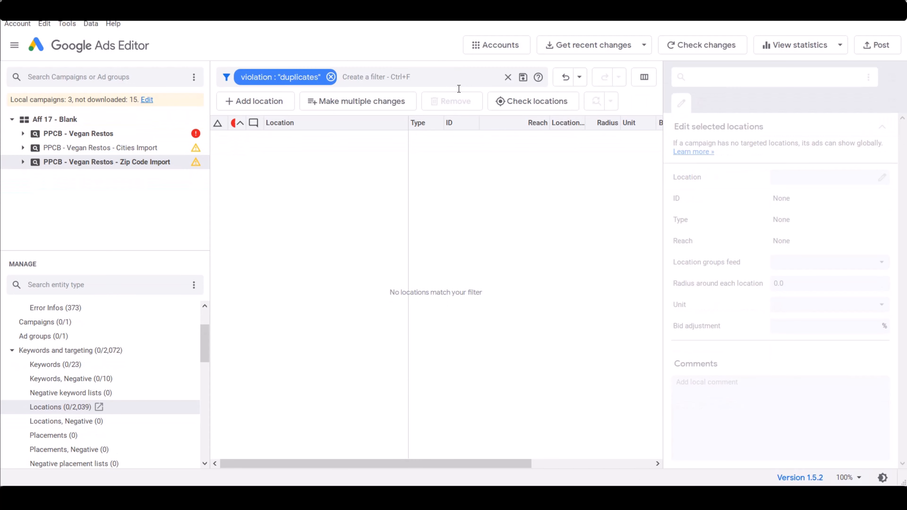
Post the re-added locations of the selected campaign and clear the "duplicates" filter from the locations list
left_click(876, 45)
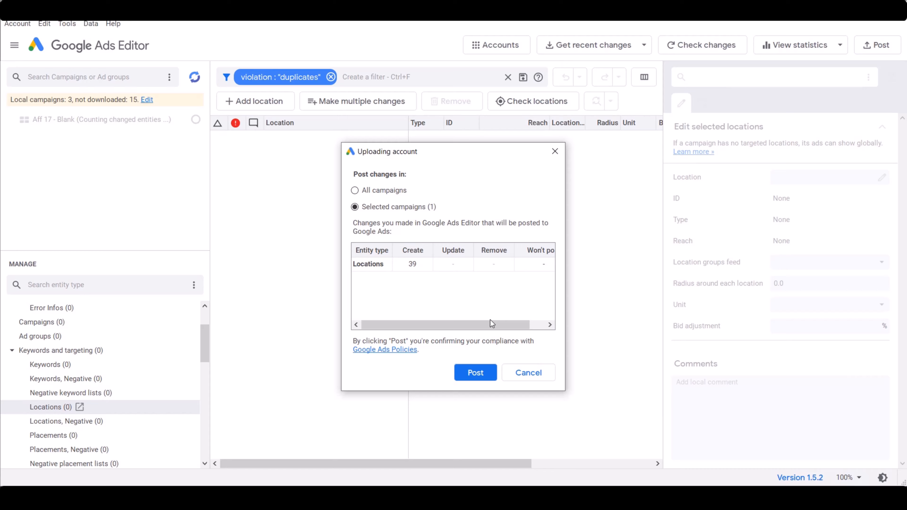
left_click(476, 371)
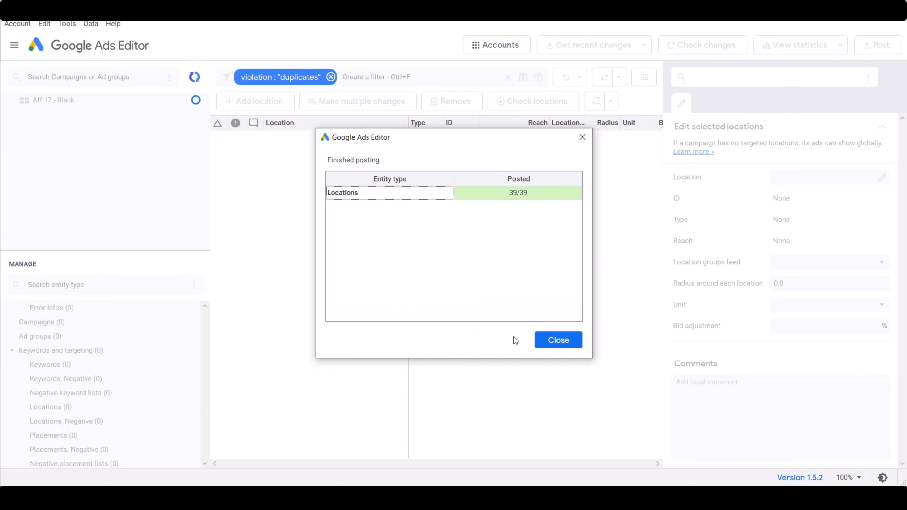
left_click(552, 343)
left_click(331, 77)
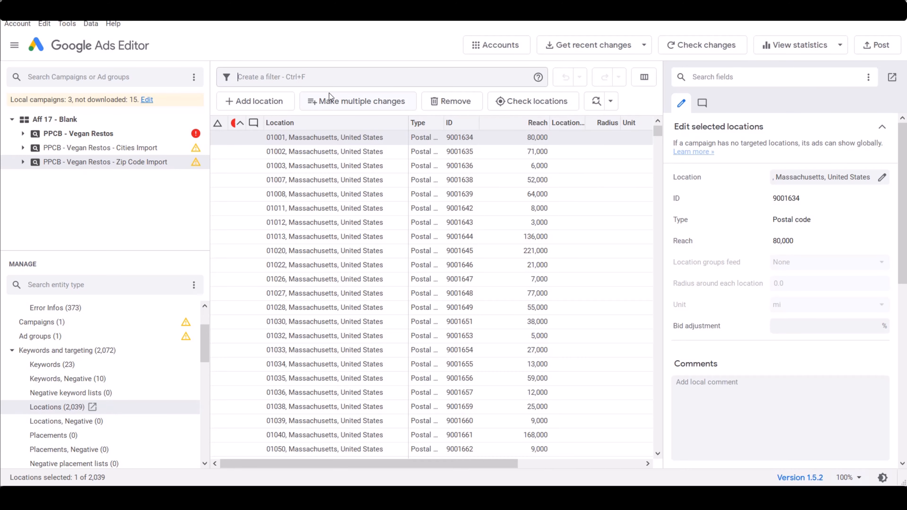
left_click(235, 123)
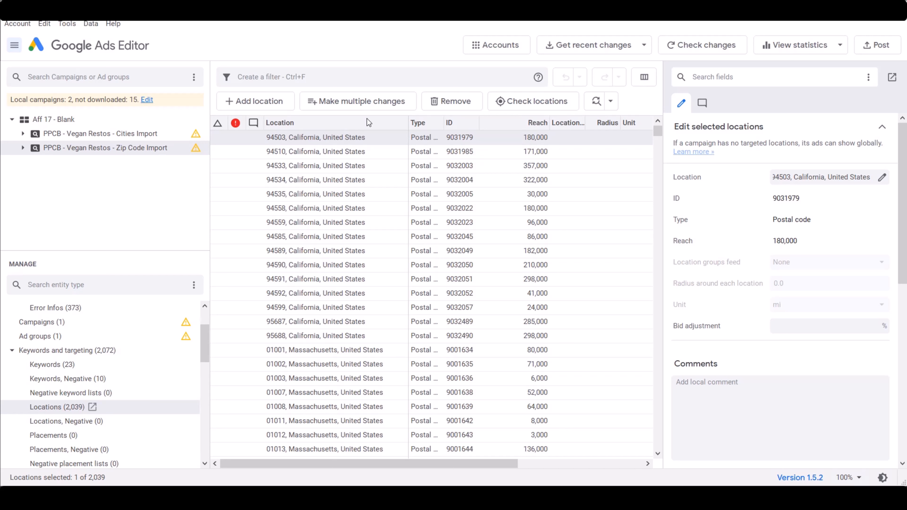
Paste the copied zip code list into a bulk location change for the Zip Code Import campaign and process it
left_click(347, 103)
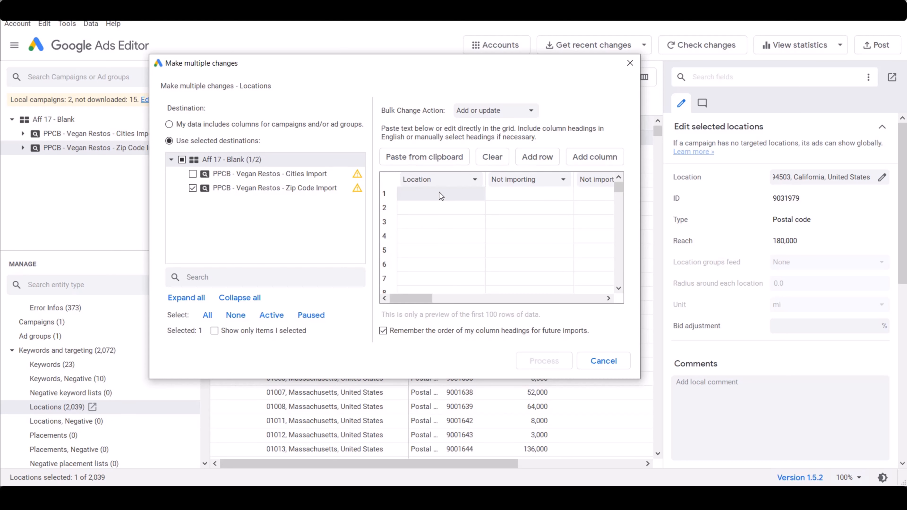
right_click(439, 194)
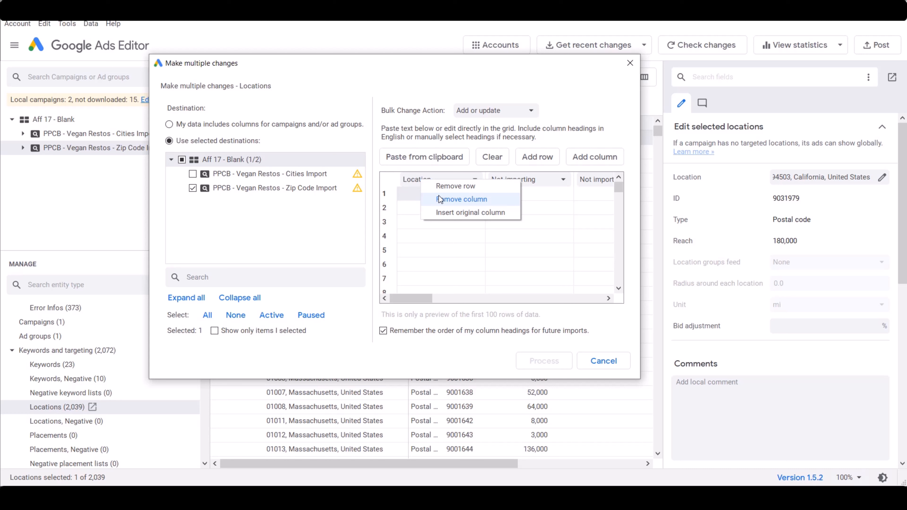
left_click(436, 156)
left_click_drag(617, 184, 616, 295)
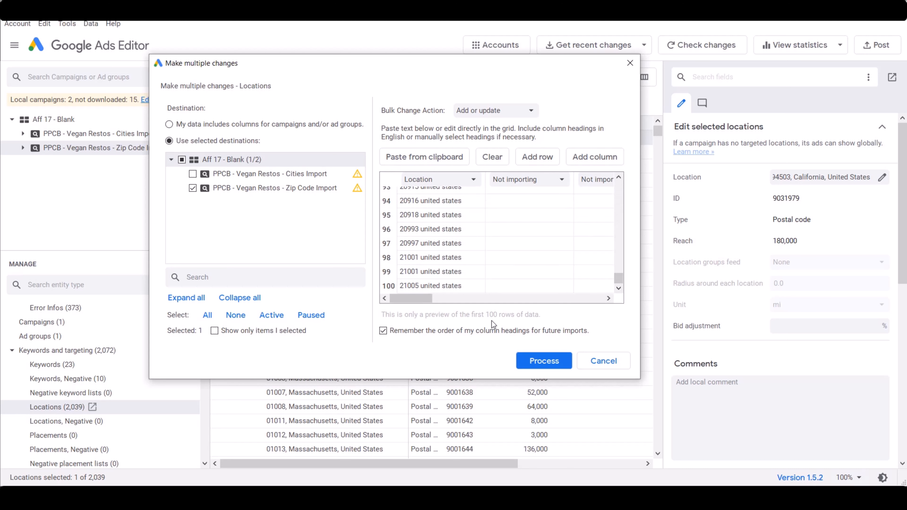
left_click(552, 361)
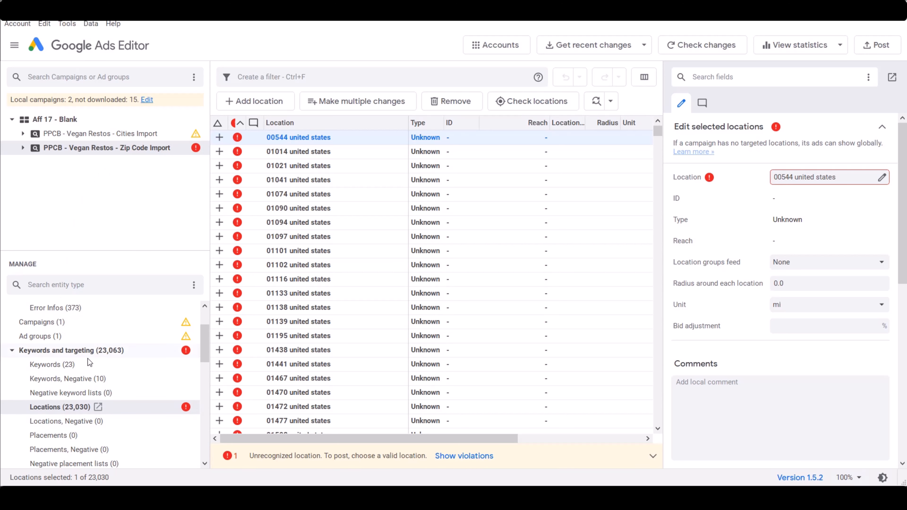
Filter the locations by the "unrecognizedlocation" violation, remove all matching locations and clear the filter
left_click(287, 71)
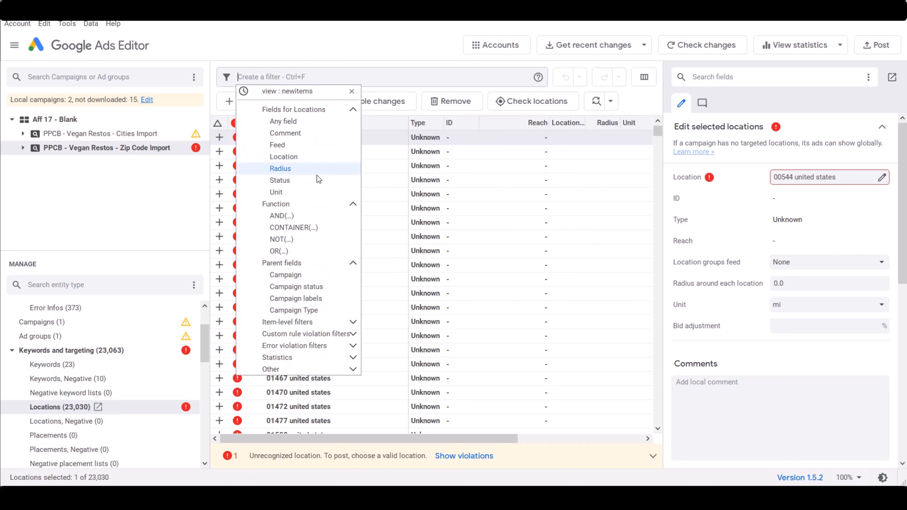
key("Escape")
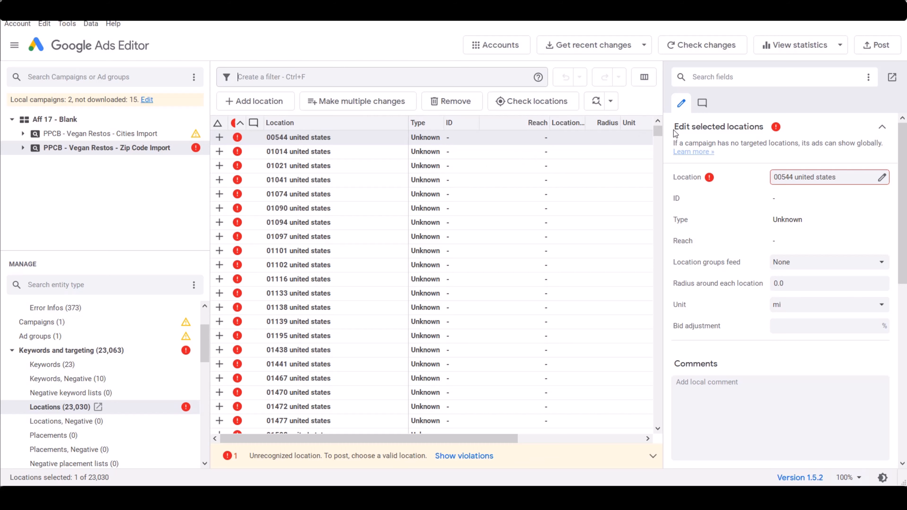
mouse_move(658, 131)
left_mouse_down()
mouse_move(658, 203)
mouse_move(668, 126)
left_mouse_up()
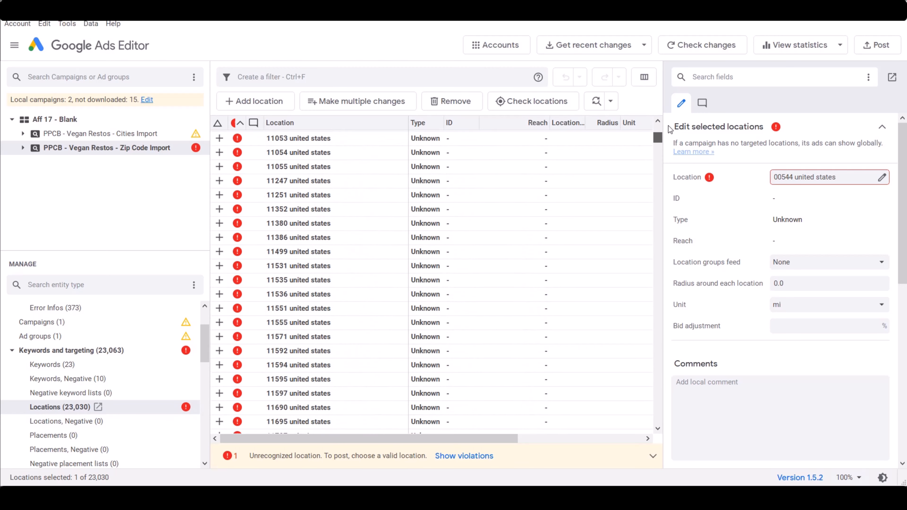
left_click(339, 78)
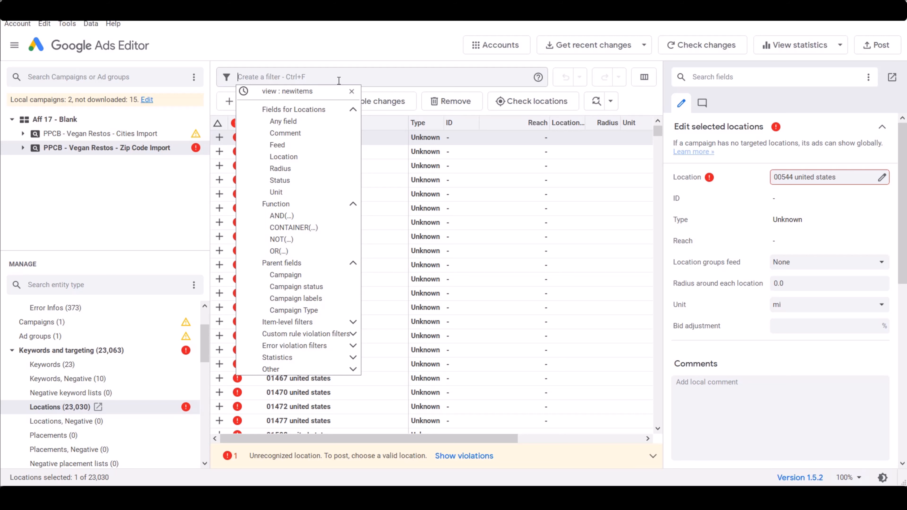
type("unreco")
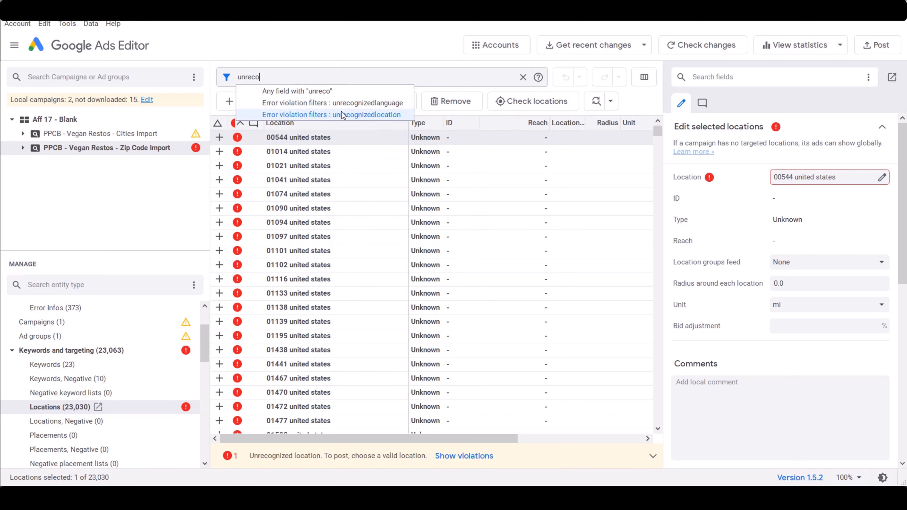
left_click(371, 115)
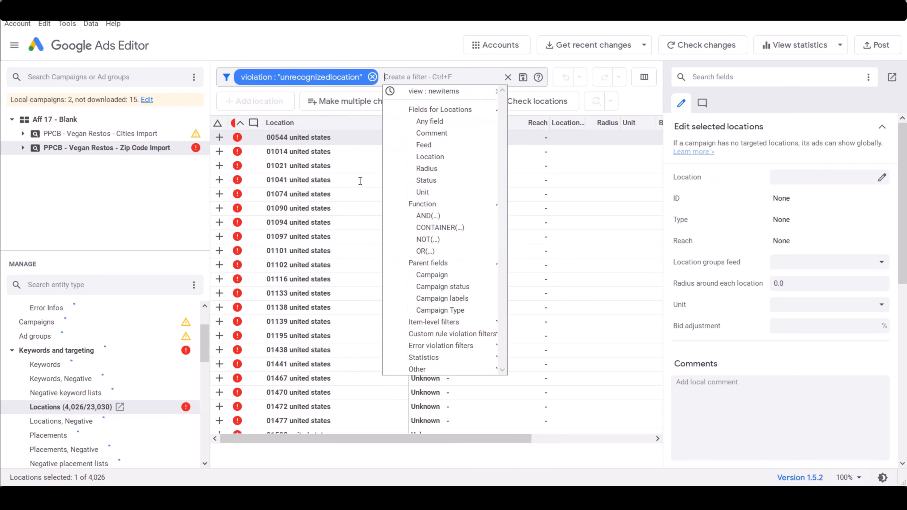
left_click(366, 197)
key("ctrl+a")
key("Delete")
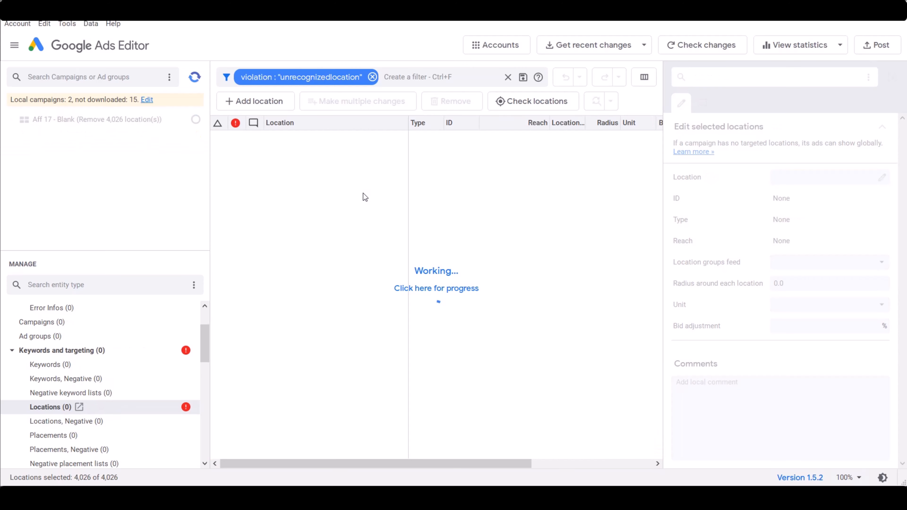
left_click(372, 77)
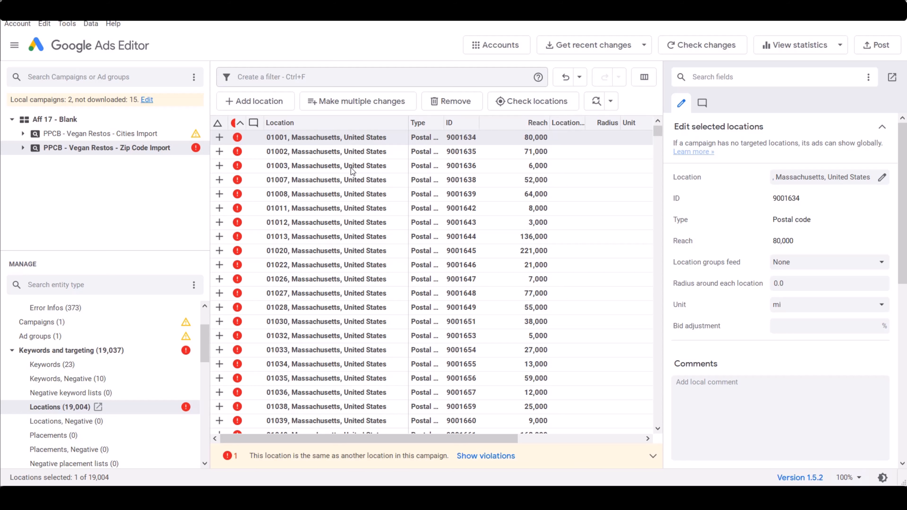
Filter the locations by the "duplicates" violation, remove all matching locations and clear the filter
left_click(314, 77)
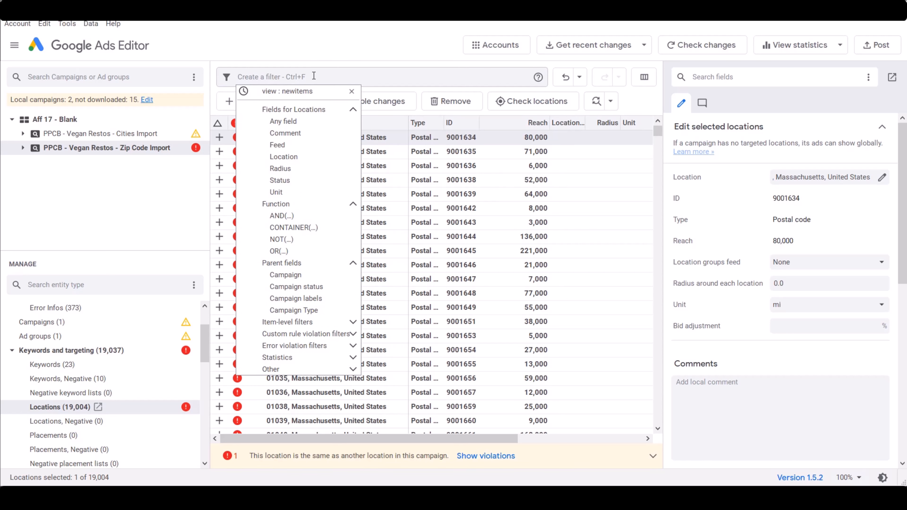
type("dupli")
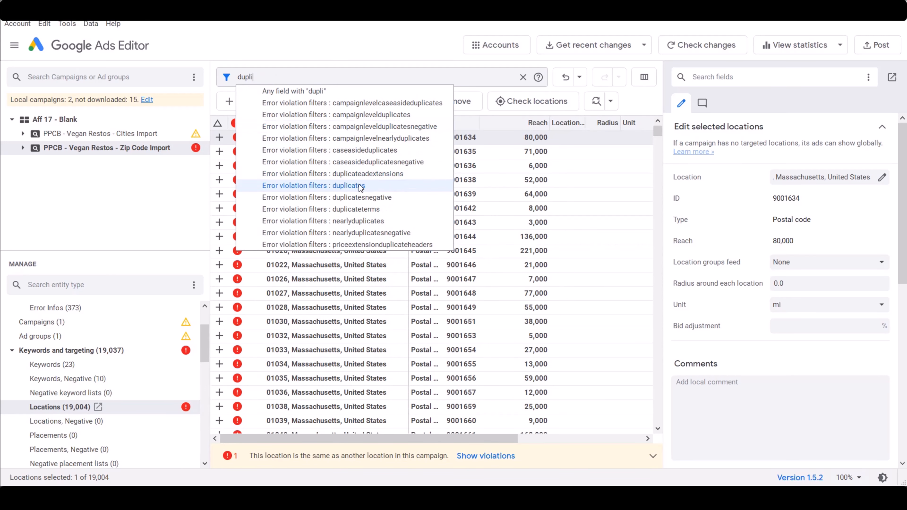
left_click(297, 185)
key("ctrl+a")
key("Delete")
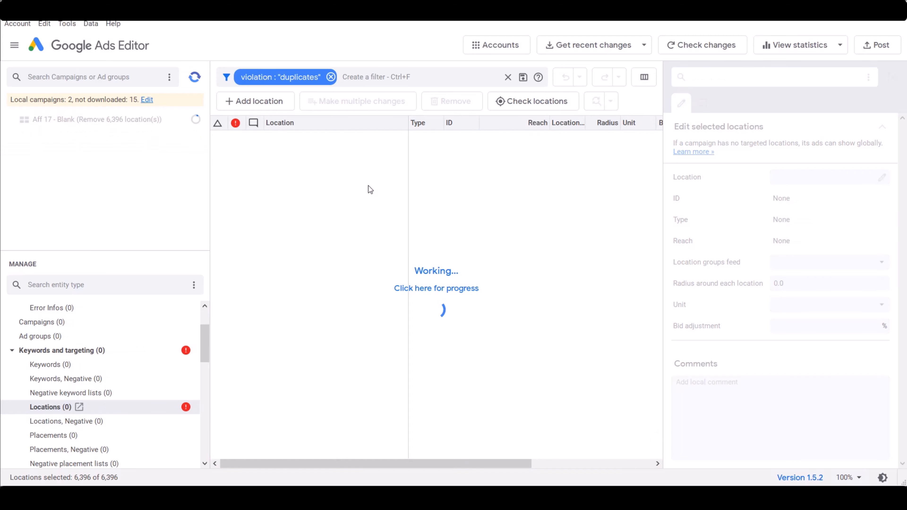
left_click(330, 76)
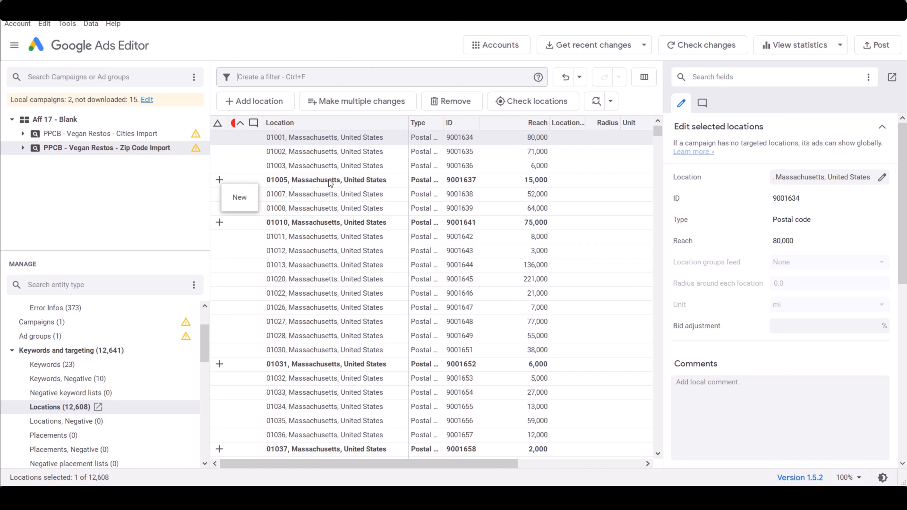
Filter the Zip Code Import campaign's locations to New items and review the list down to its end
left_click(261, 76)
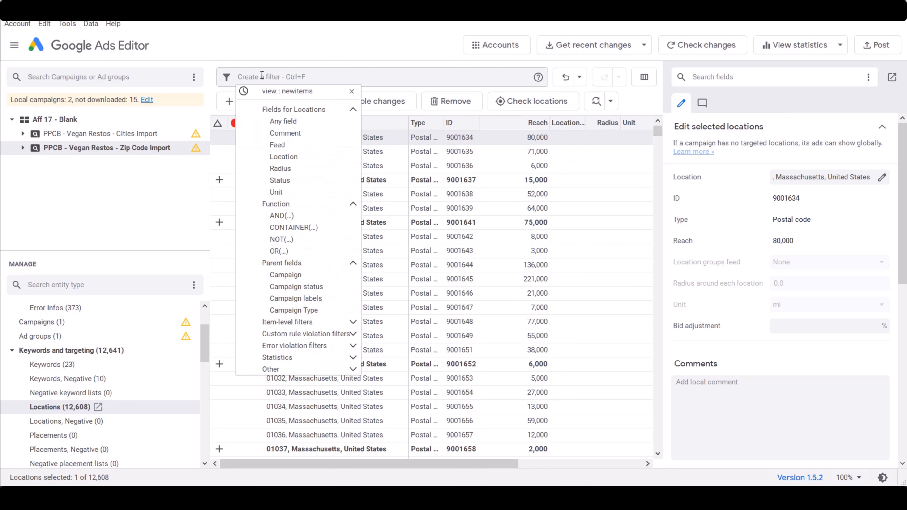
type("newit")
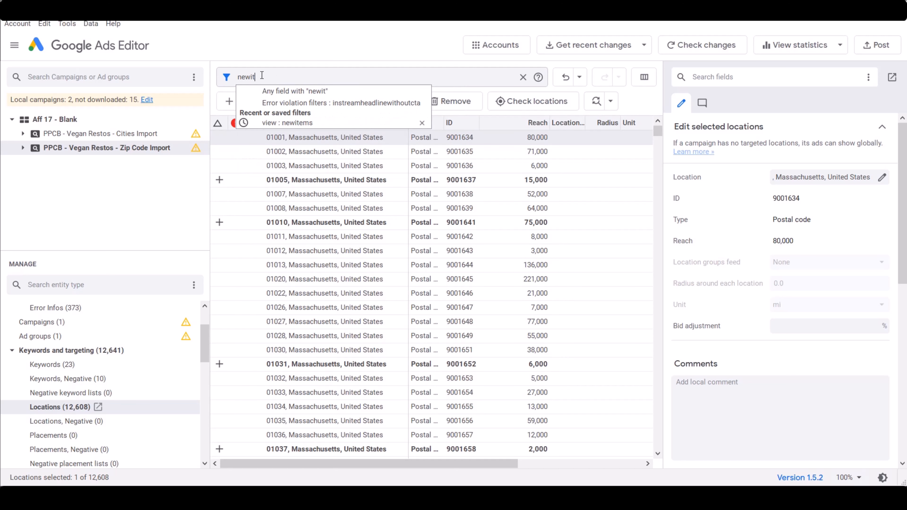
key("BackSpace")
key("BackSpace")
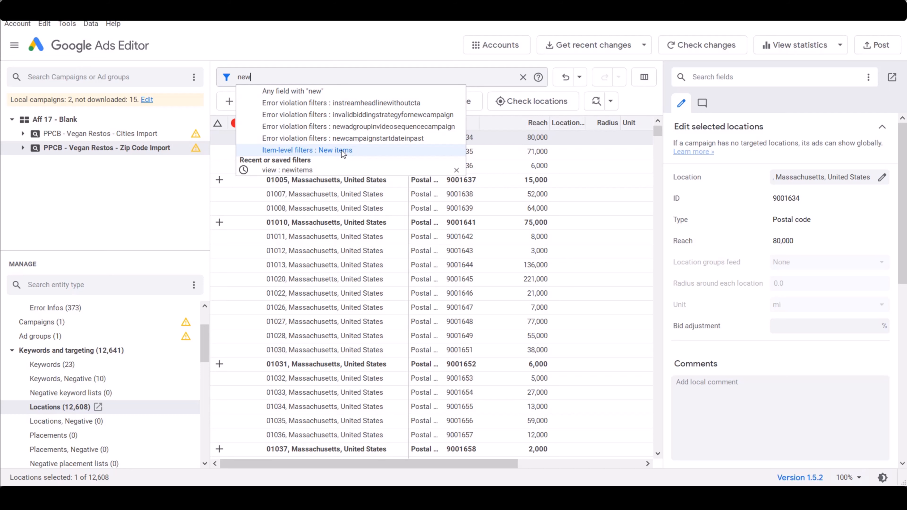
left_click(343, 150)
left_click(388, 53)
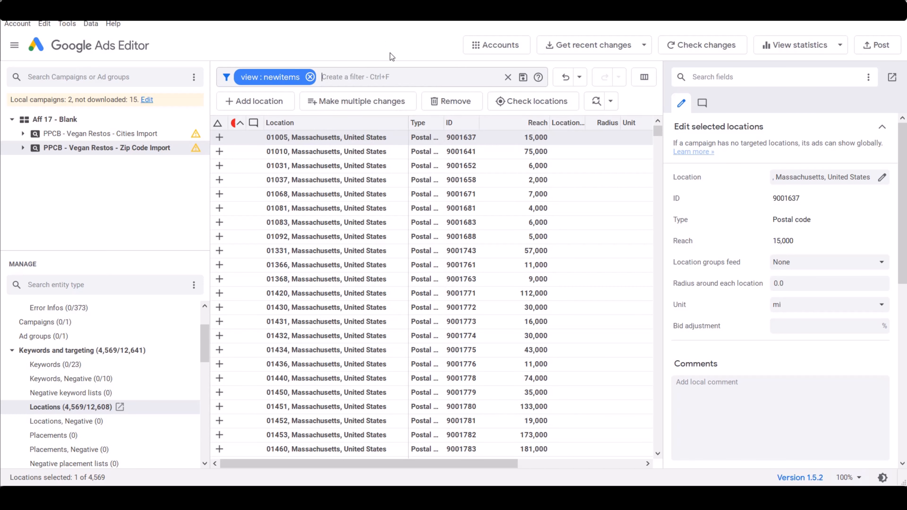
left_click_drag(658, 130, 657, 443)
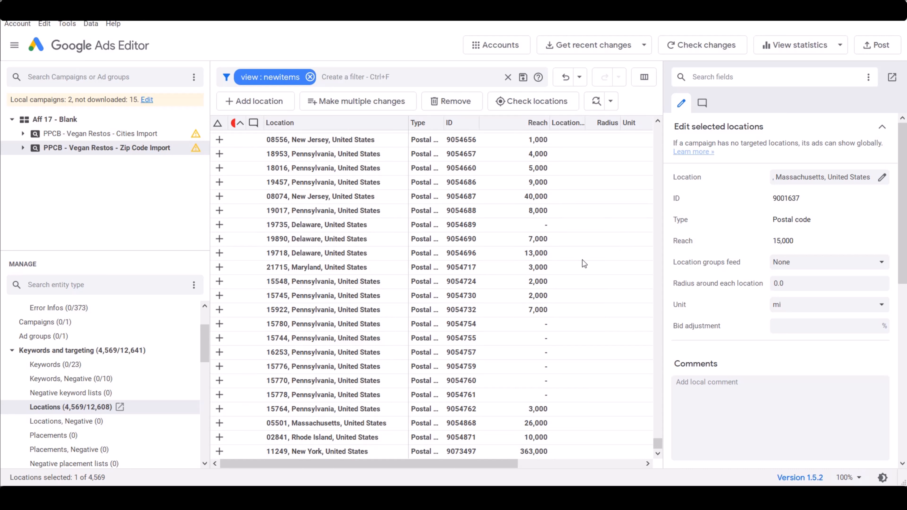
Copy the PPCB - Vegan Restos - Zip Code Import campaign and paste it into the campaigns list
right_click(130, 151)
left_click(163, 201)
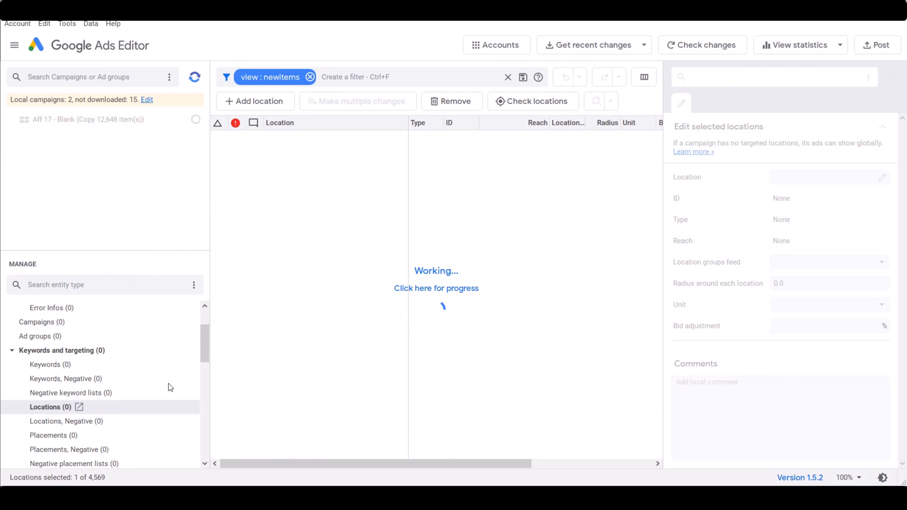
scroll(193, 329, "up", 2)
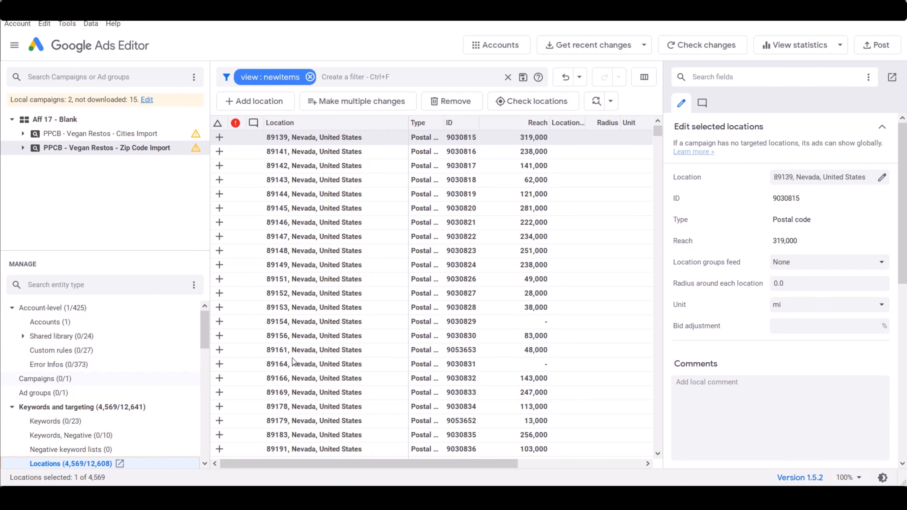
left_click(45, 379)
right_click(397, 173)
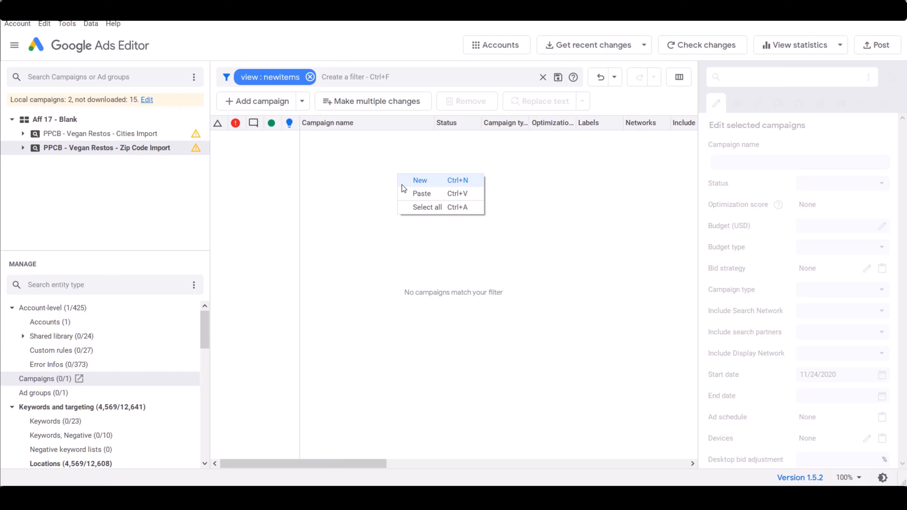
left_click(434, 195)
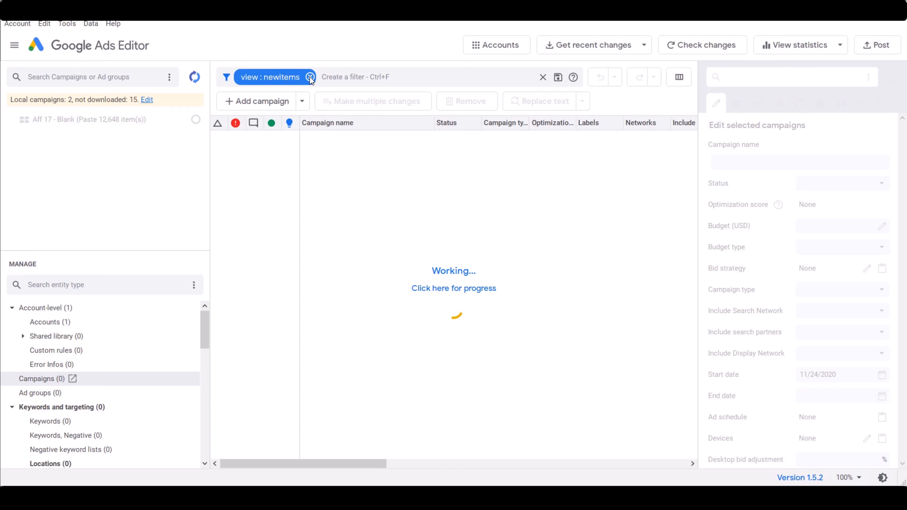
Rename the pasted campaign as "PPCB - Vegan Restos - Zip Code Import 2"
left_click(170, 162)
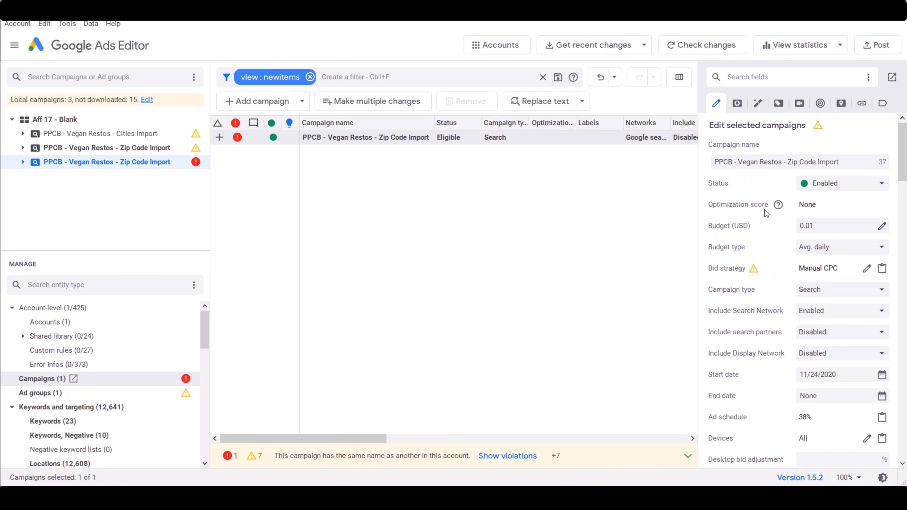
left_click(846, 163)
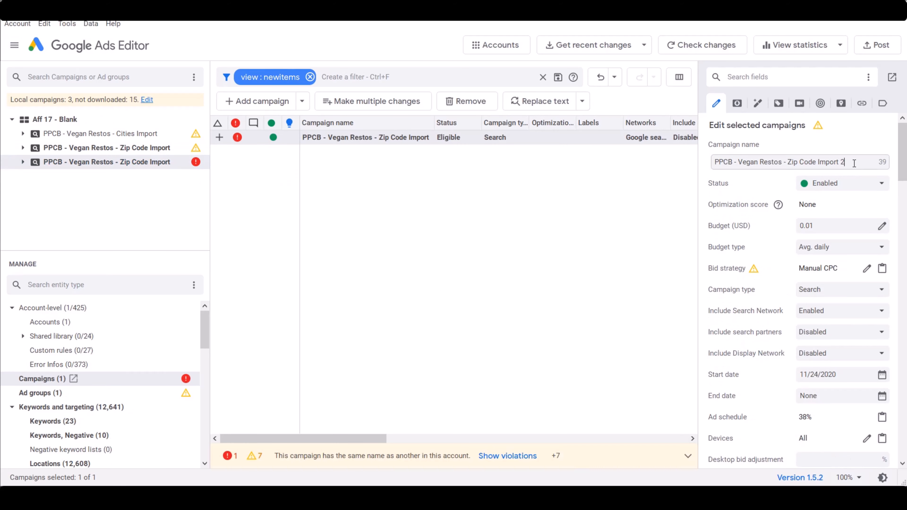
type("2")
key("Return")
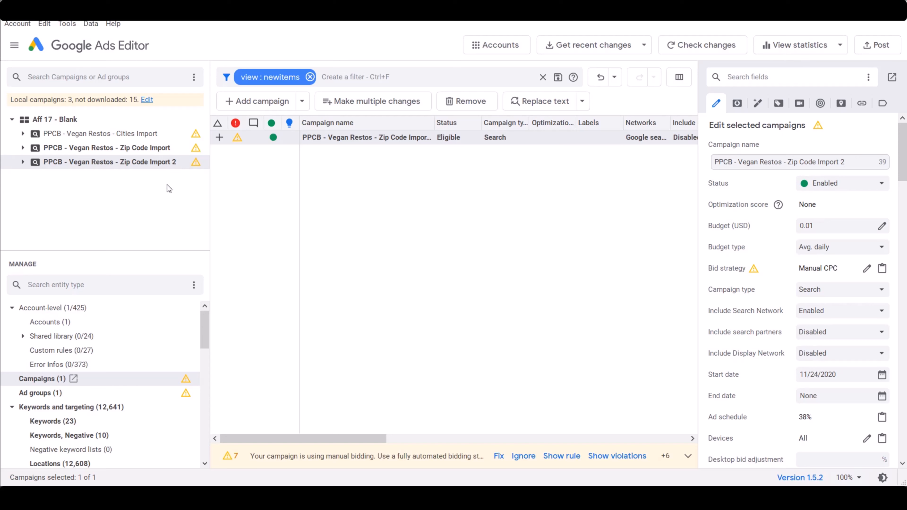
Remove all locations from the Zip Code Import 2 campaign
left_click(78, 464)
left_click(431, 228)
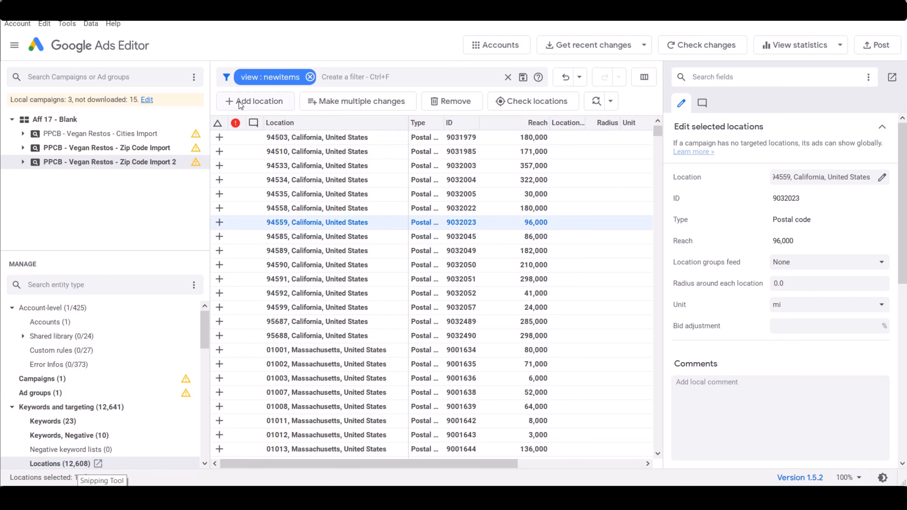
left_click_drag(657, 131, 641, 467)
left_click(521, 212)
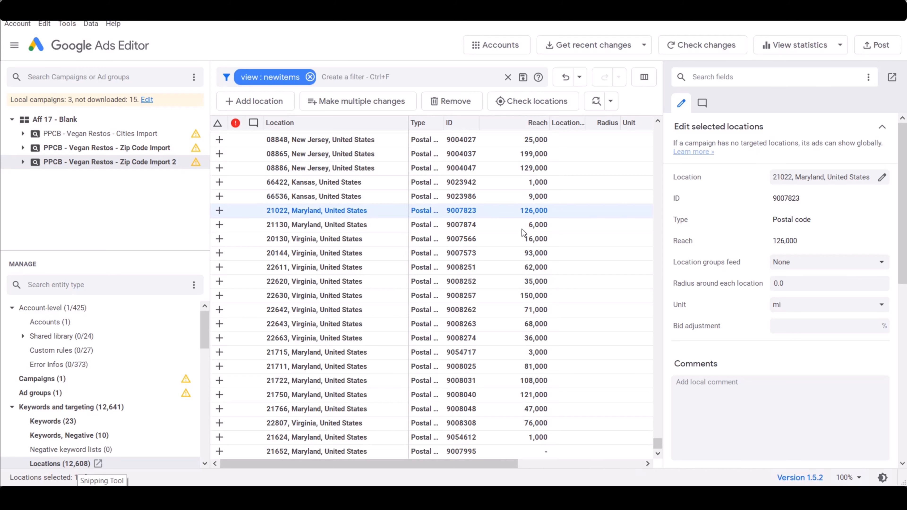
key("ctrl+a")
key("Delete")
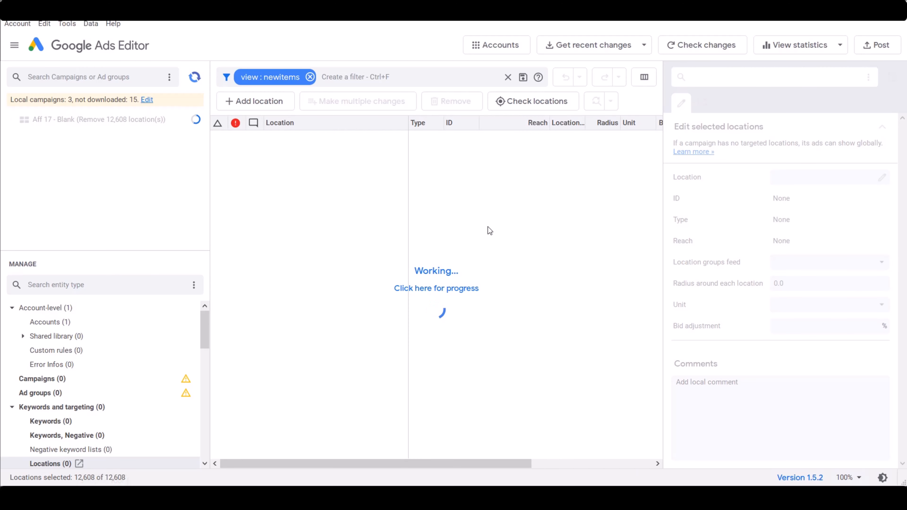
Select and copy all the new-item zip code locations of the PPCB - Vegan Restos - Zip Code Import campaign
left_click(145, 152)
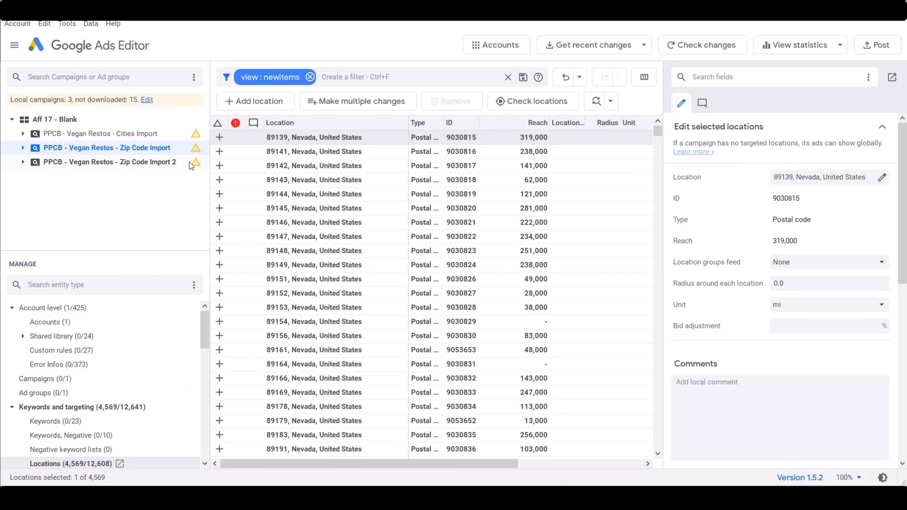
left_click(525, 170)
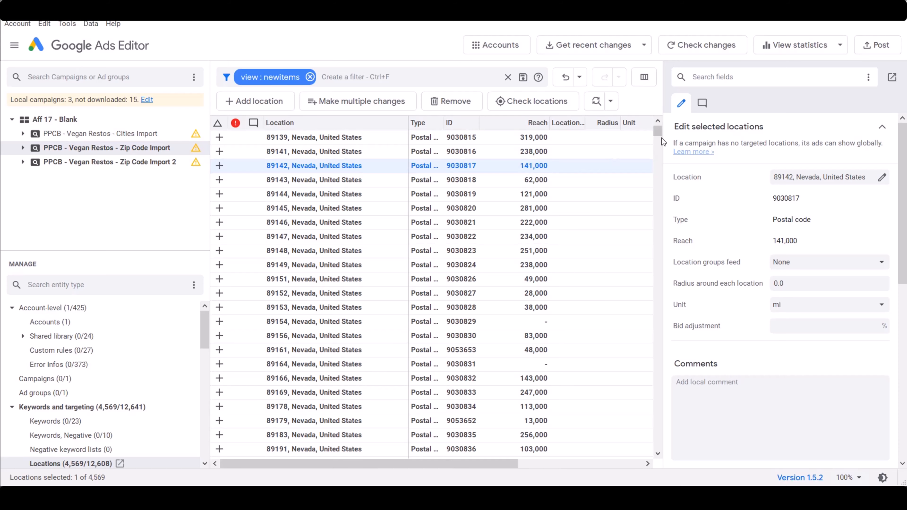
left_click_drag(657, 132, 670, 465)
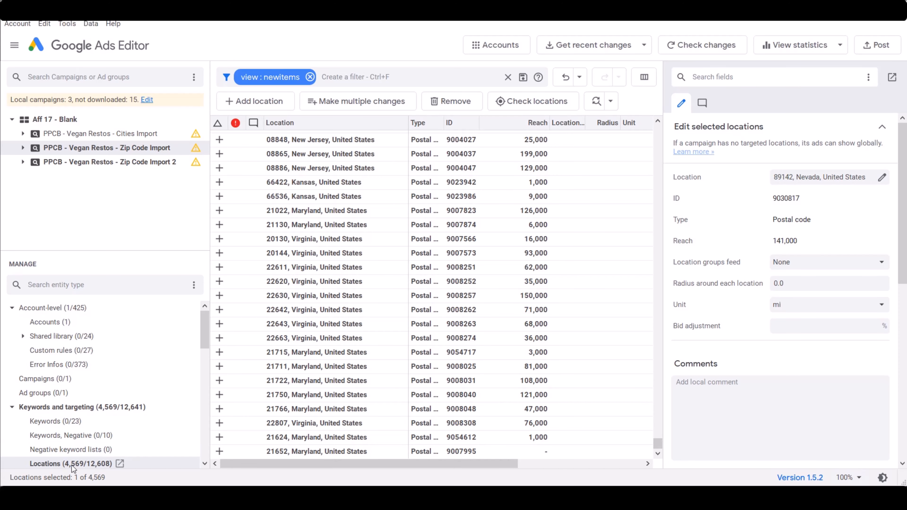
left_click(402, 173)
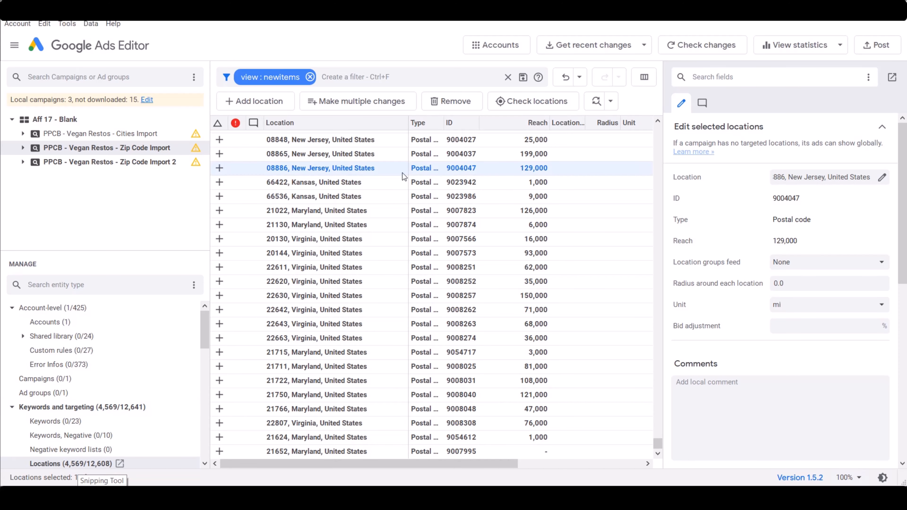
key("ctrl+a")
right_click(349, 154)
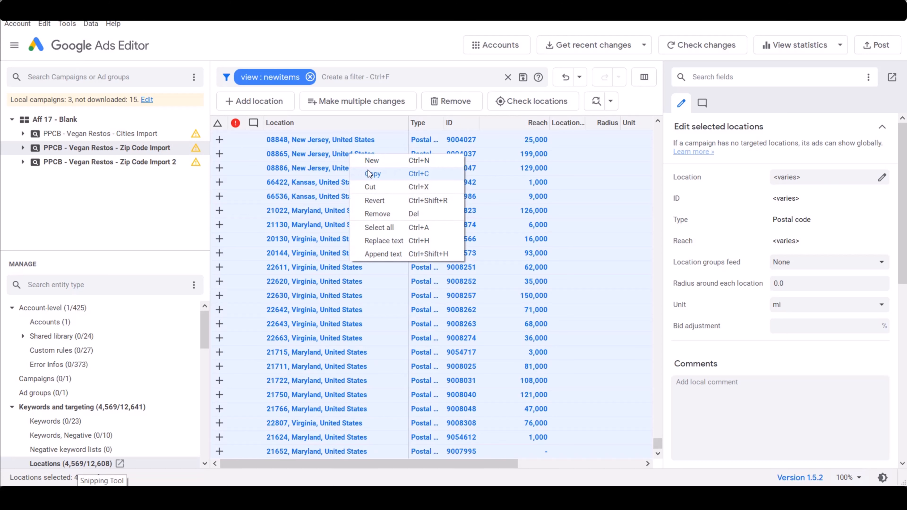
left_click(374, 174)
Paste the copied zip code locations into the PPCB - Vegan Restos - Zip Code Import 2 campaign
left_click(164, 164)
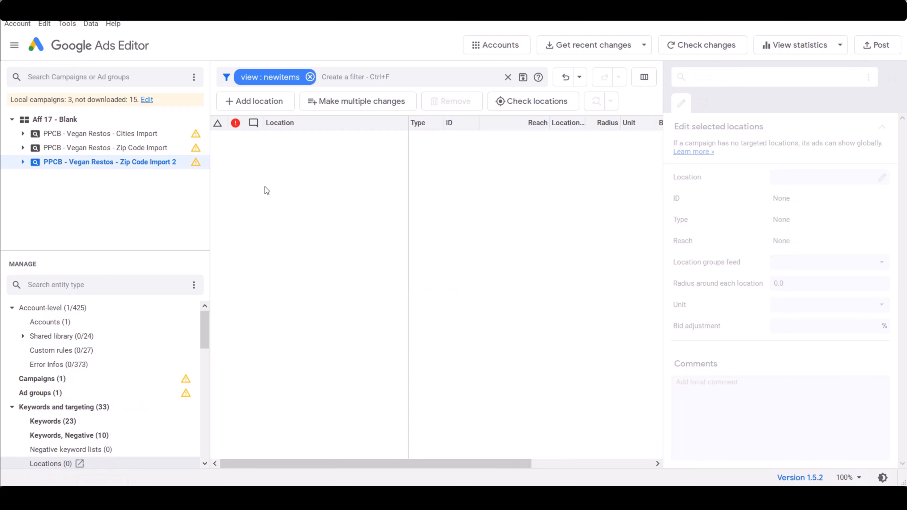
right_click(376, 204)
left_click(410, 223)
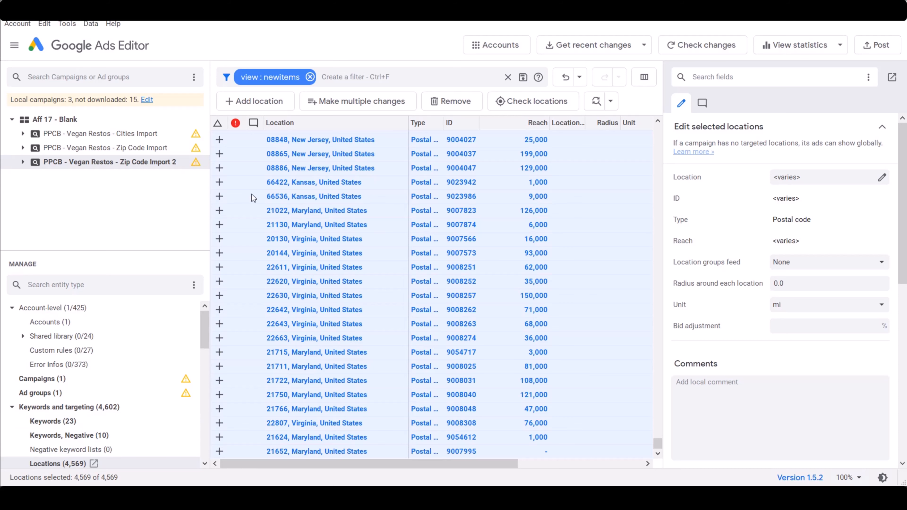
Post the pending campaign and location changes to Google Ads and close the posting dialog
left_click(873, 47)
left_click(478, 370)
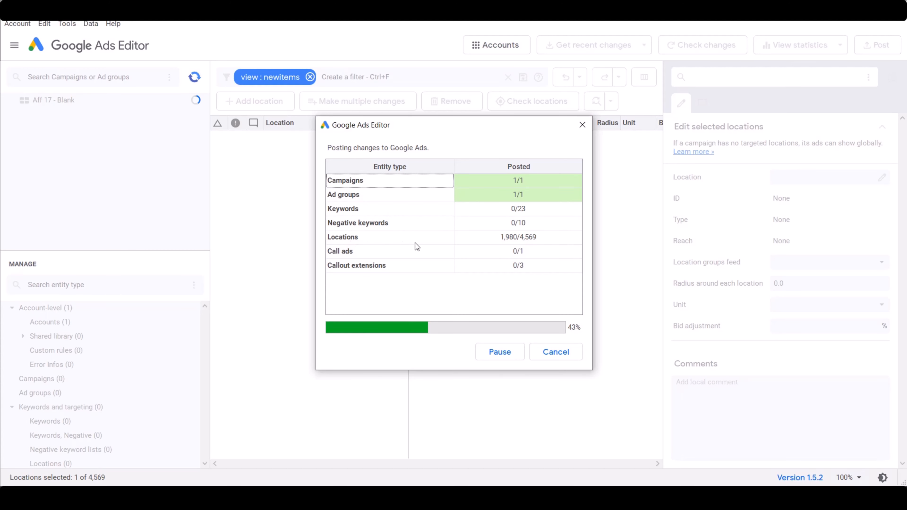
left_click(566, 356)
Clear the new-items filter on the Zip Code Import campaign's locations to list all of its zip codes
left_click(149, 152)
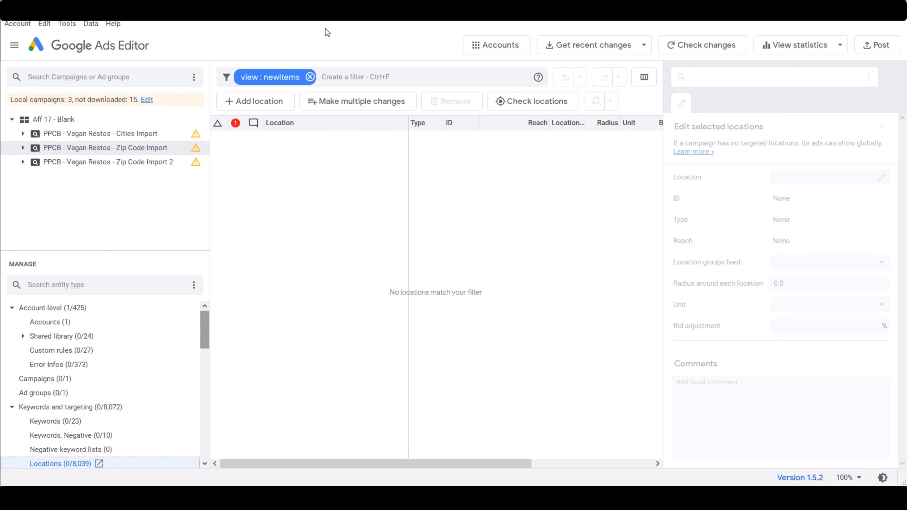
left_click(310, 76)
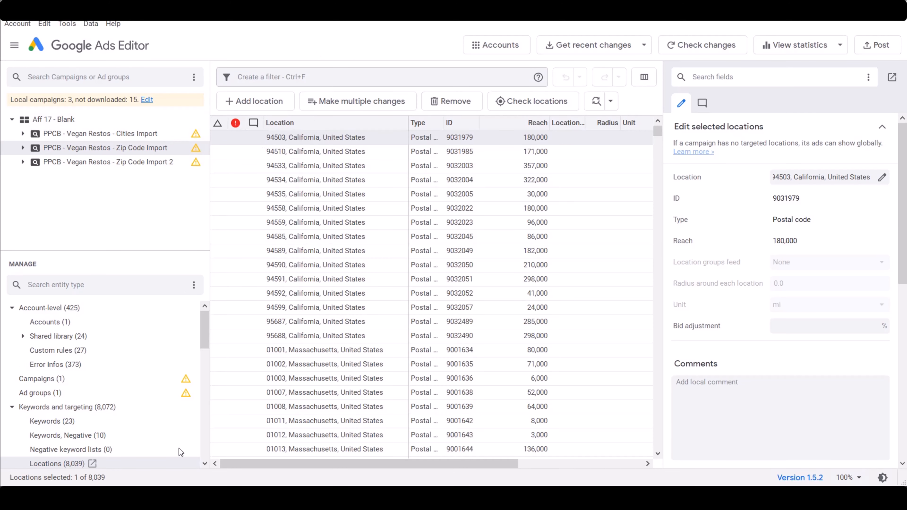